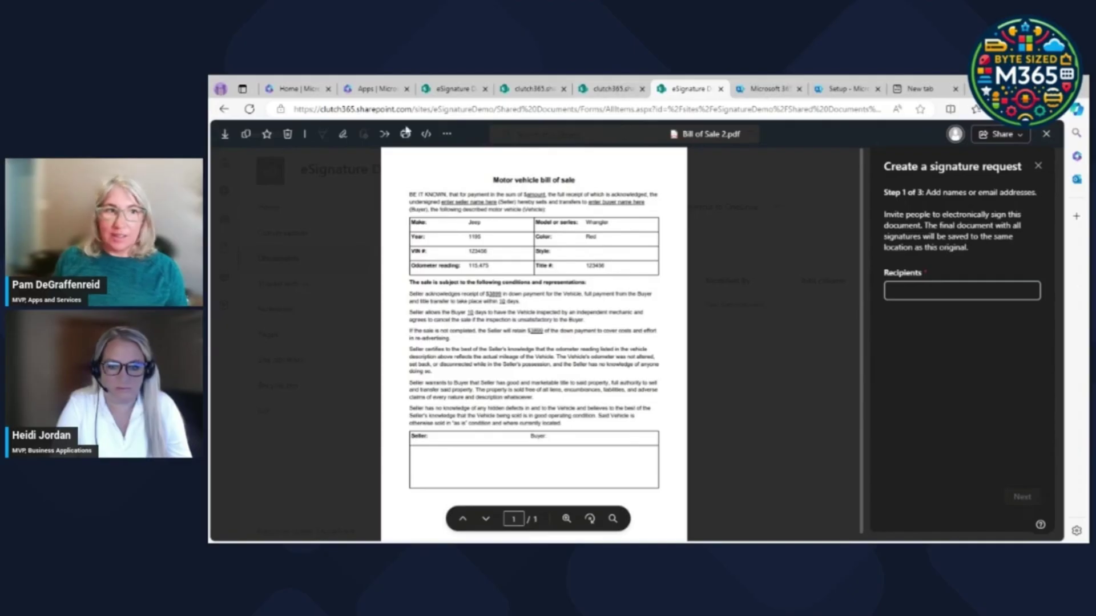
Switch to the Microsoft 365 home page tab.
left_click(294, 88)
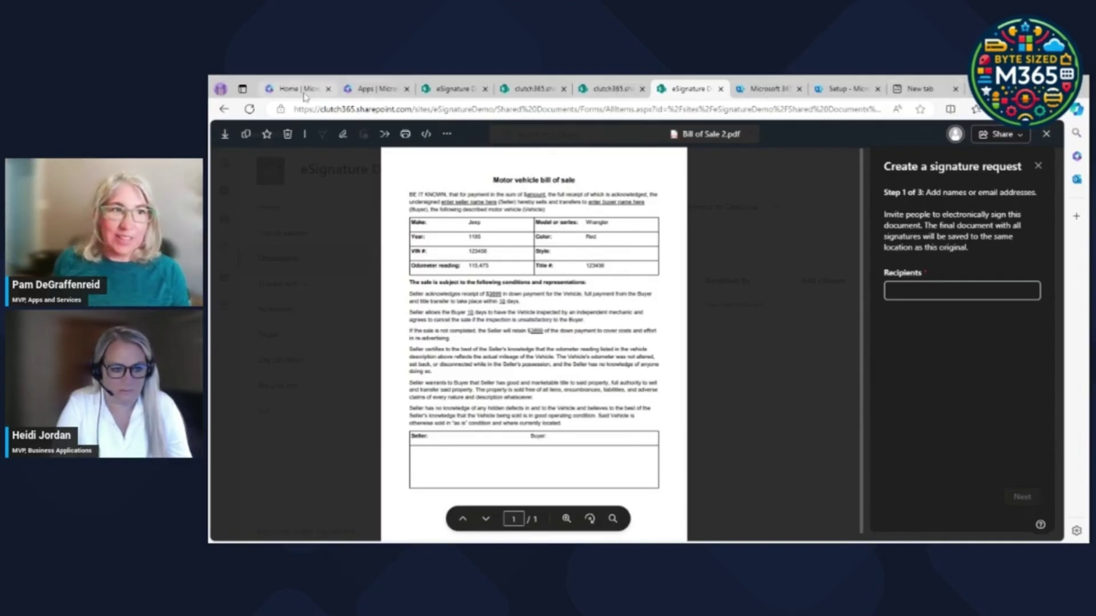
In the admin center Setup page, choose 'Automate content processes with Syntex' under Files and content.
left_click(230, 322)
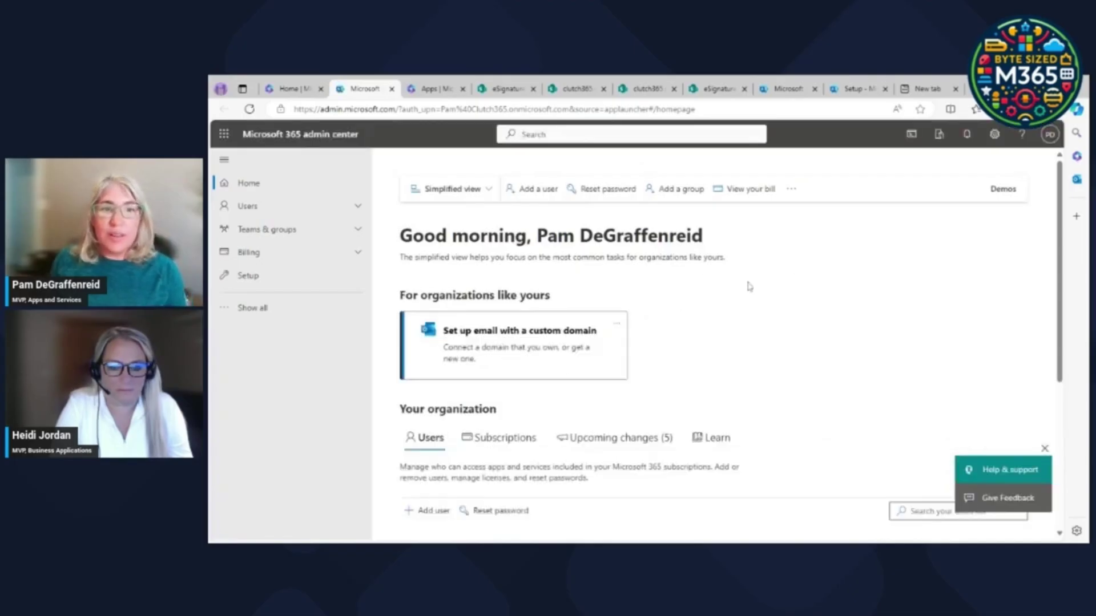
left_click(296, 276)
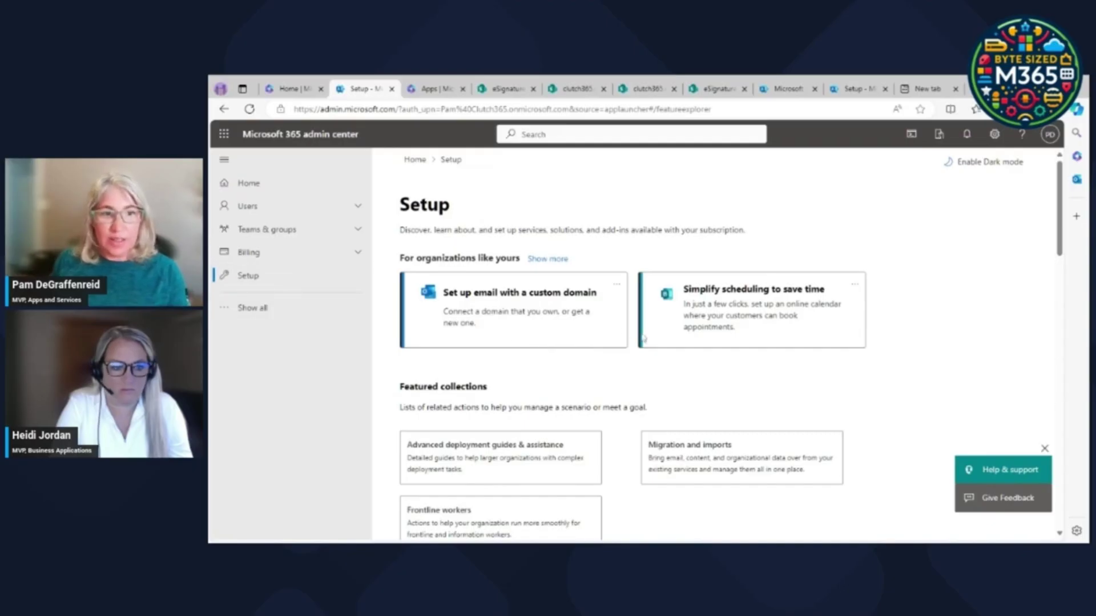
scroll(734, 389, "down", 5)
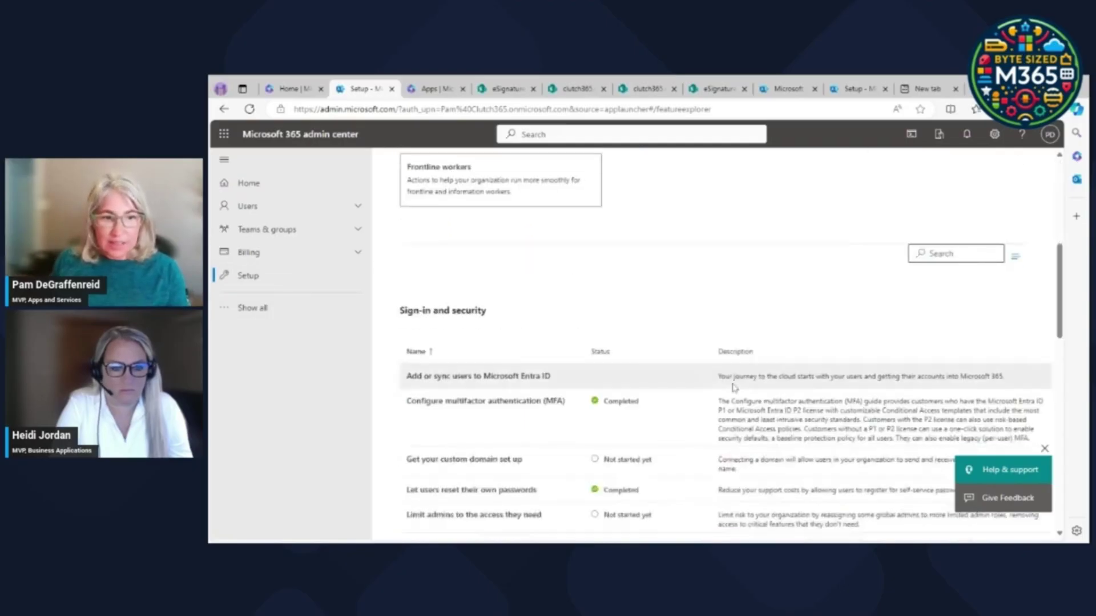
scroll(734, 388, "down", 2)
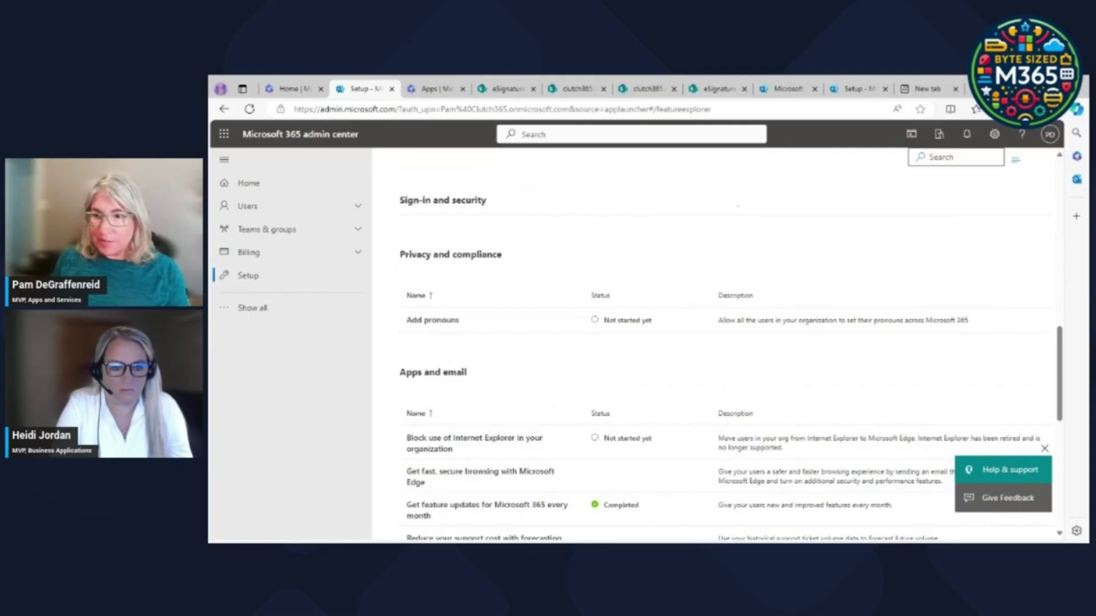
left_click_drag(1059, 366, 1060, 435)
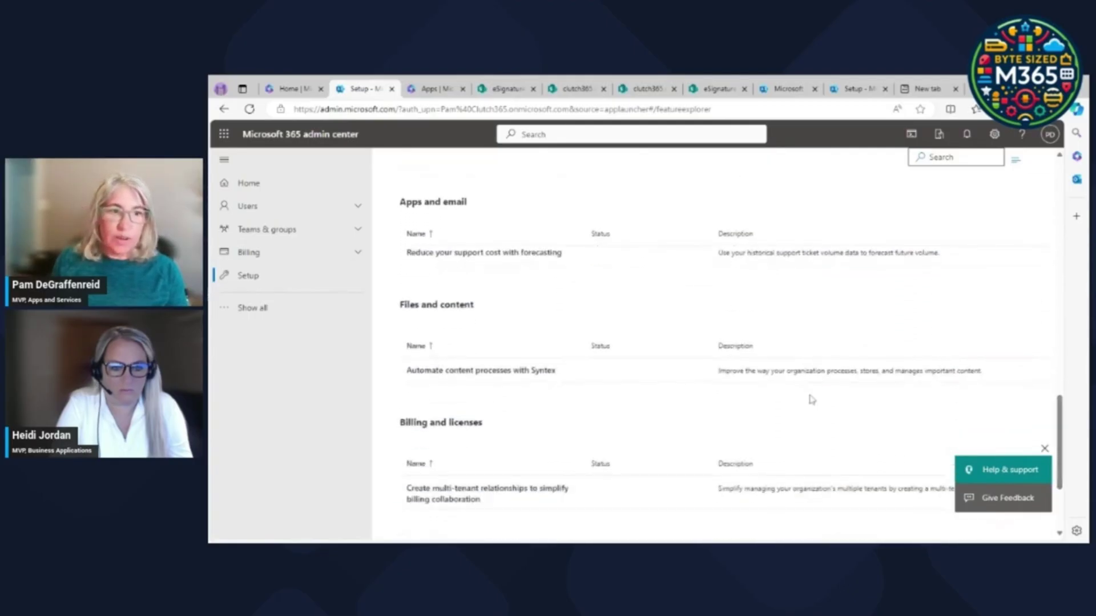
left_click(453, 372)
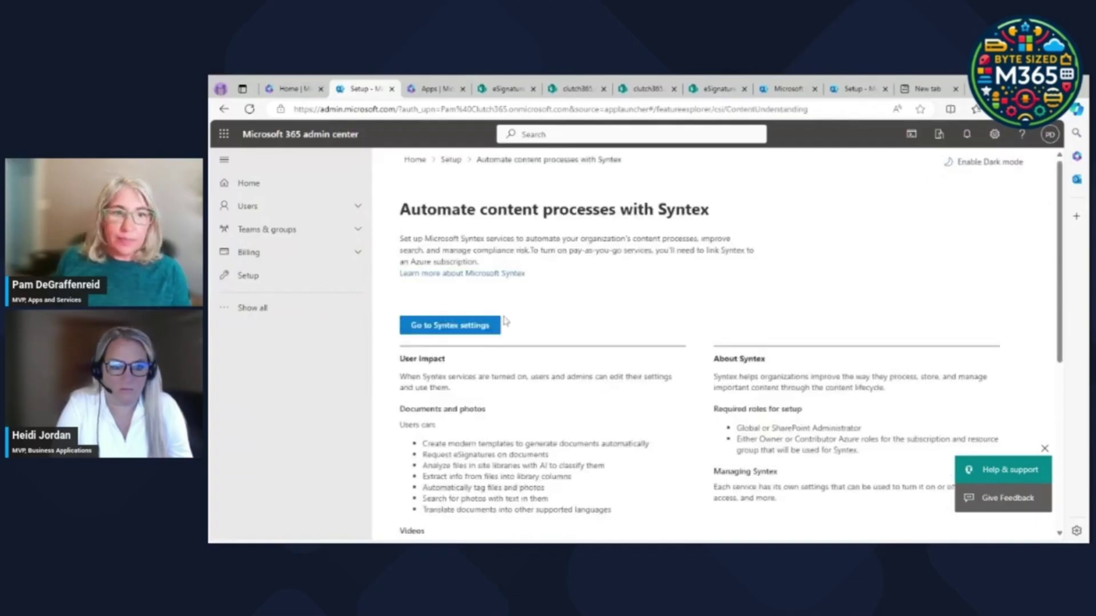
Go to Syntex settings and scroll to the Document & image services list showing eSignature.
scroll(615, 333, "down", 5)
scroll(533, 342, "up", 5)
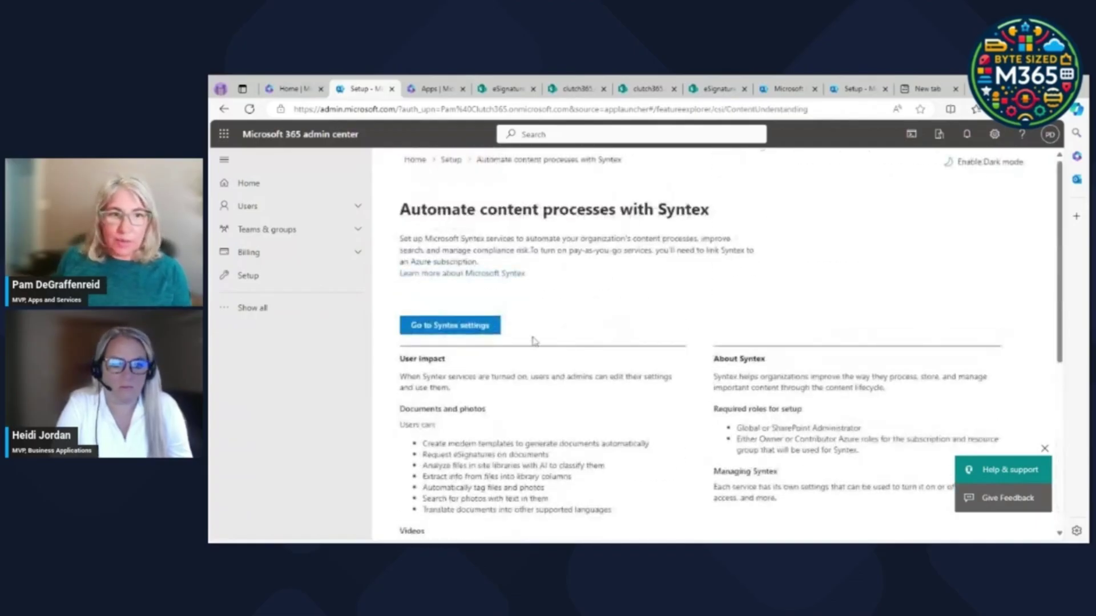
left_click(474, 326)
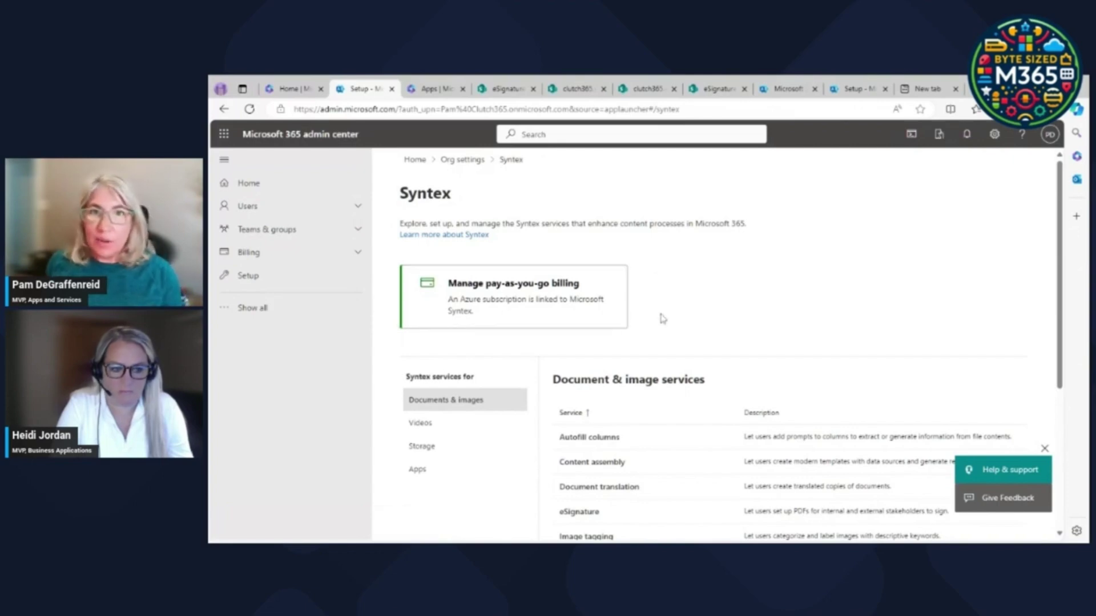
left_click_drag(1058, 211, 1070, 327)
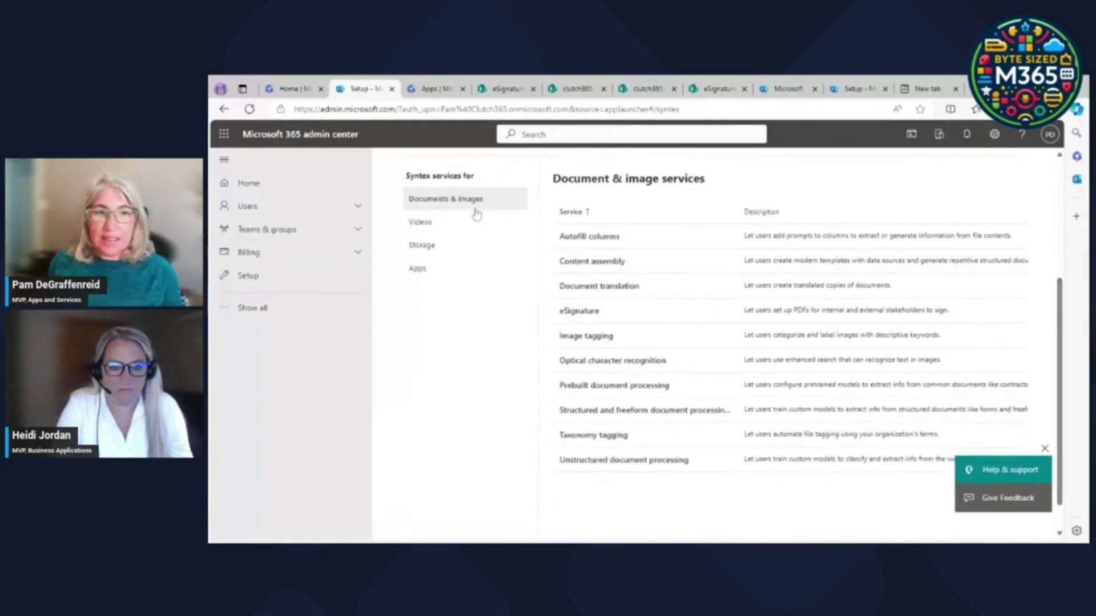
Verify the eSignature panel shows it available on All sites, then return to the eSignature Demo library.
left_click(579, 312)
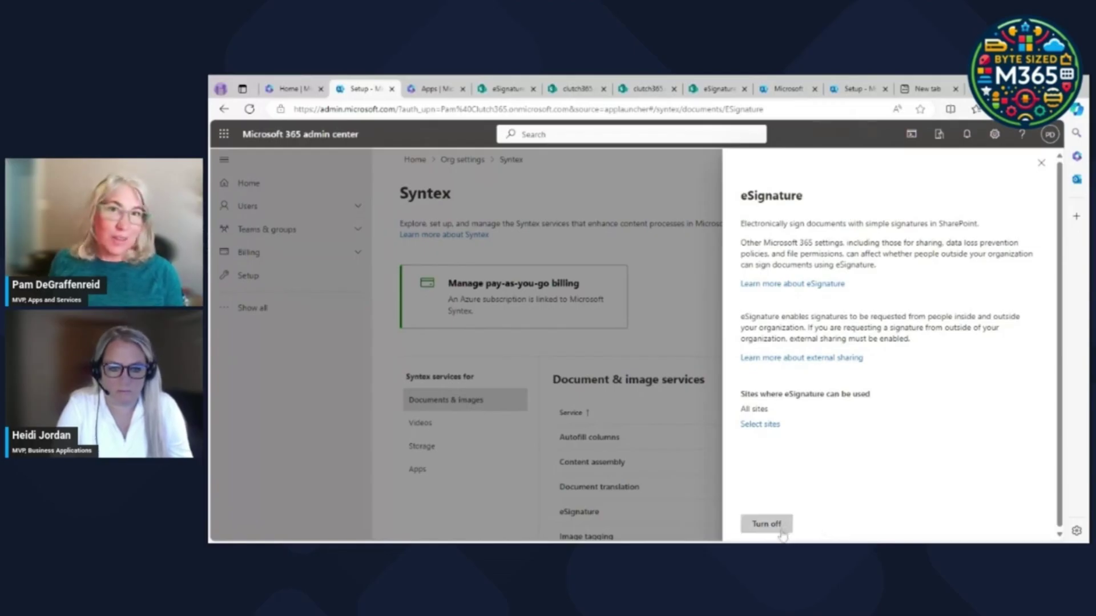
left_click(1041, 163)
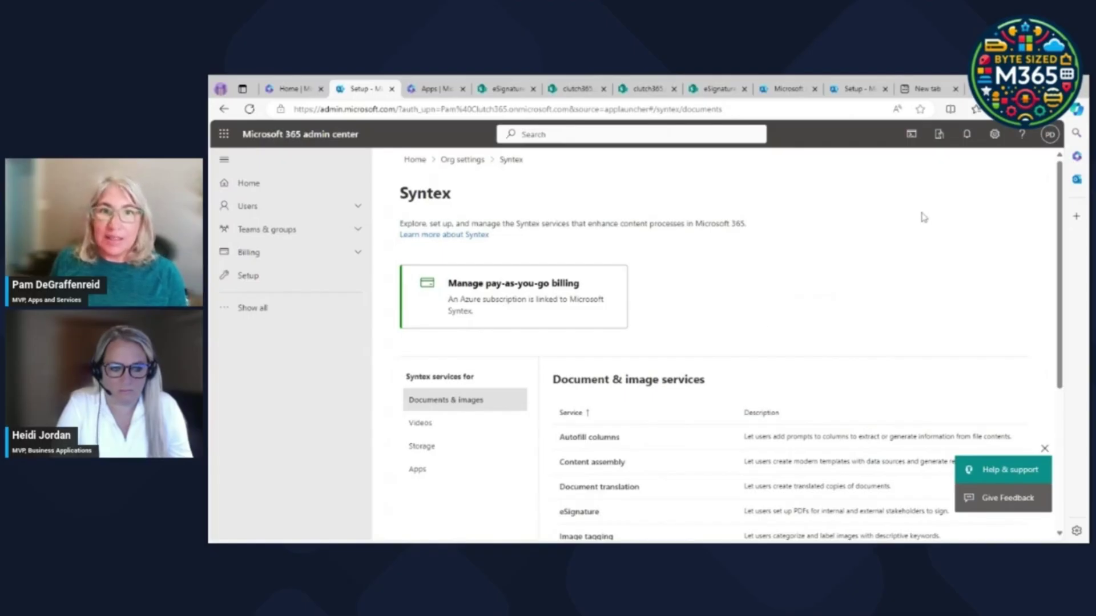
left_click(594, 515)
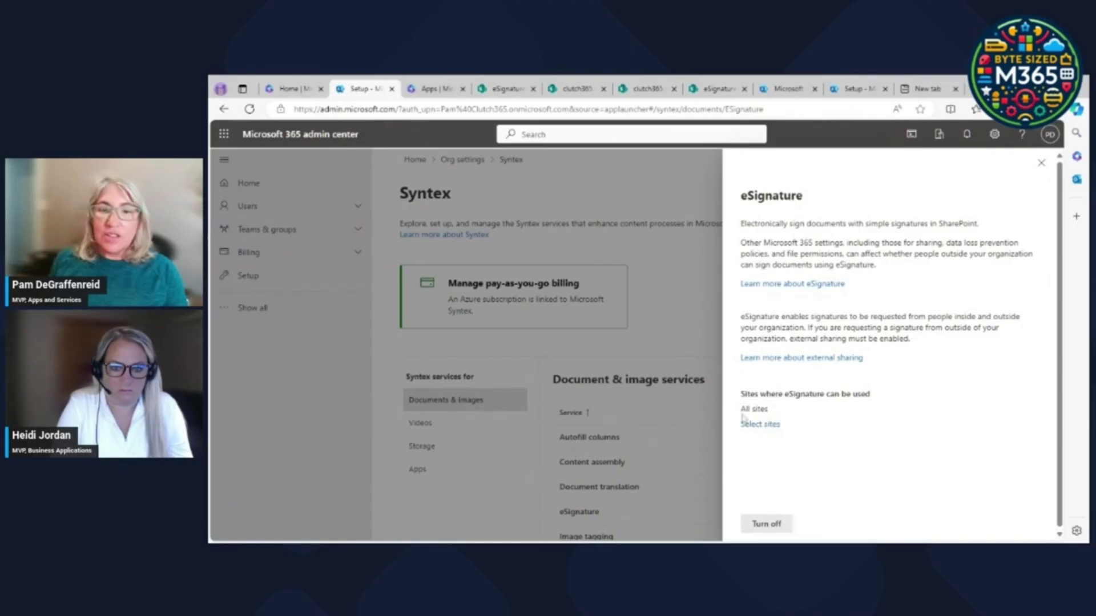
left_click_drag(740, 409, 770, 419)
left_click(893, 428)
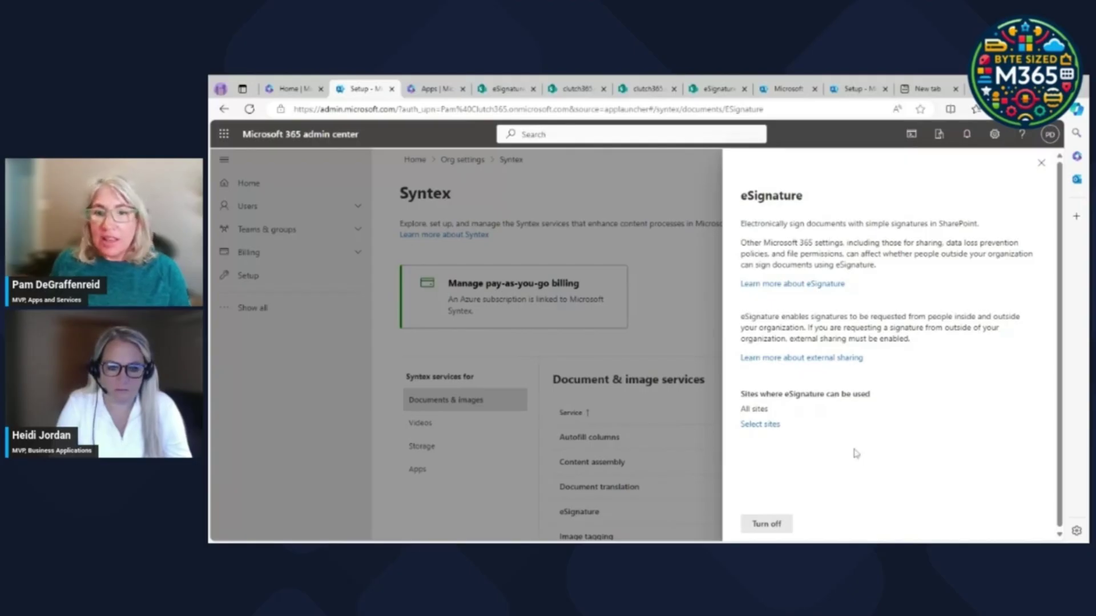
left_click(1047, 166)
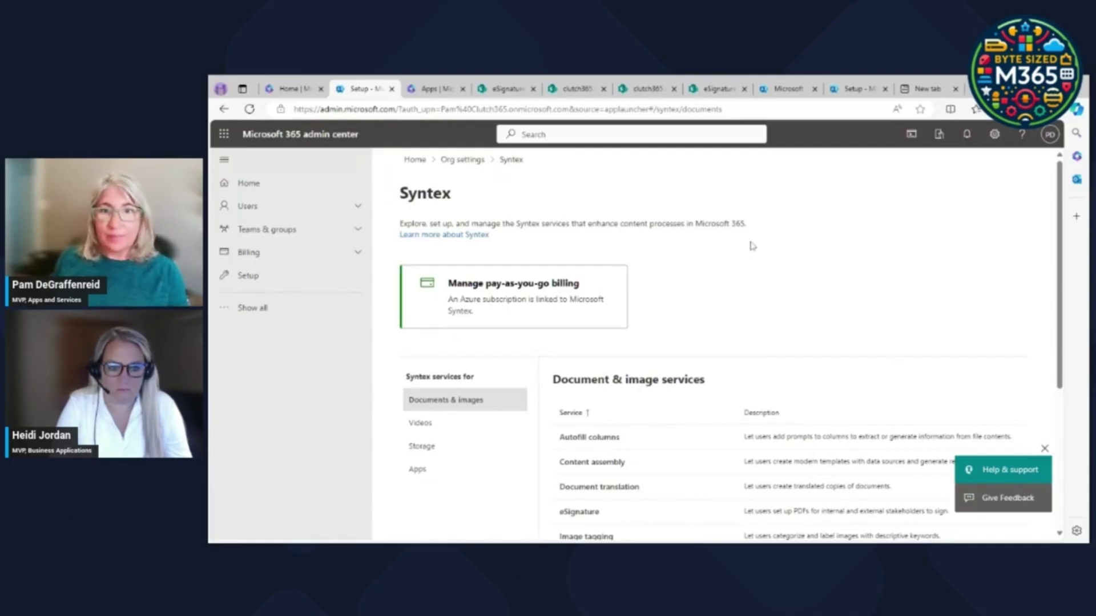
left_click(508, 90)
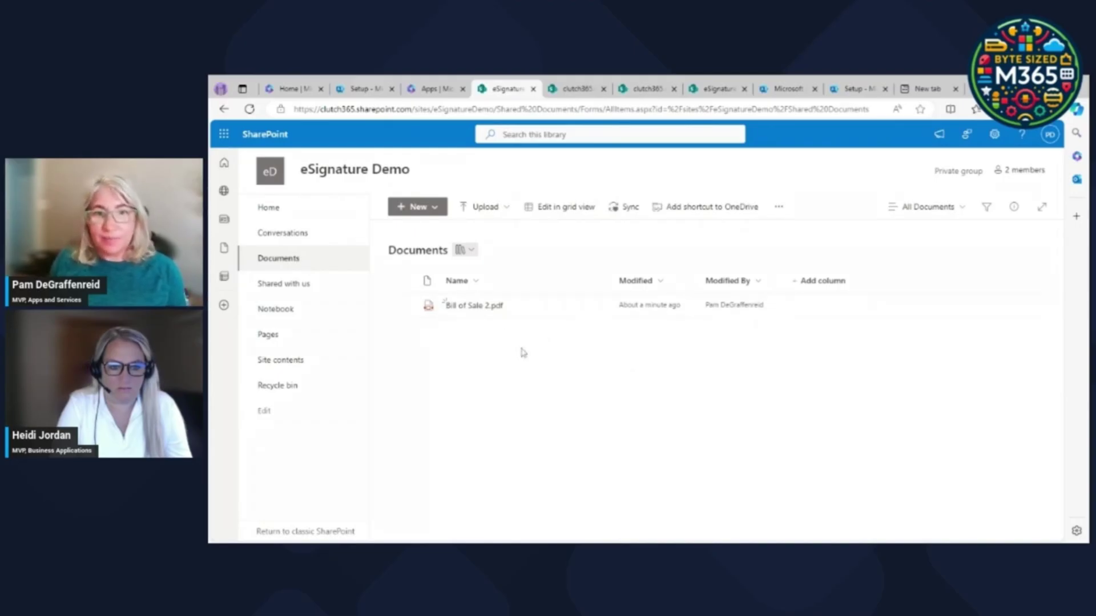
Open Bill of Sale 2.pdf from the Documents library in the PDF viewer.
left_click(481, 307)
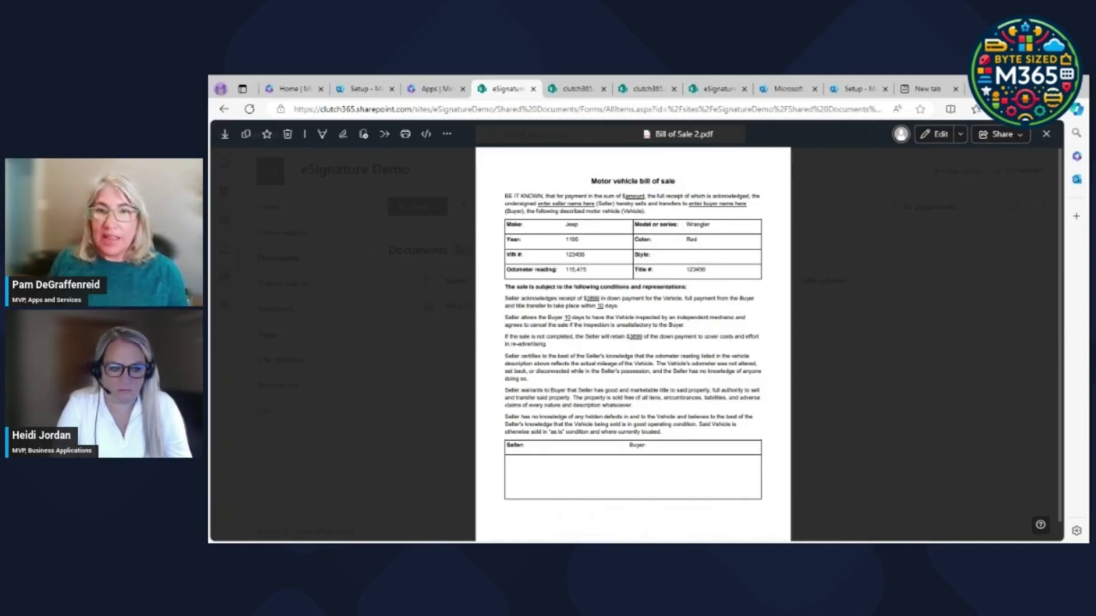
left_click(1045, 133)
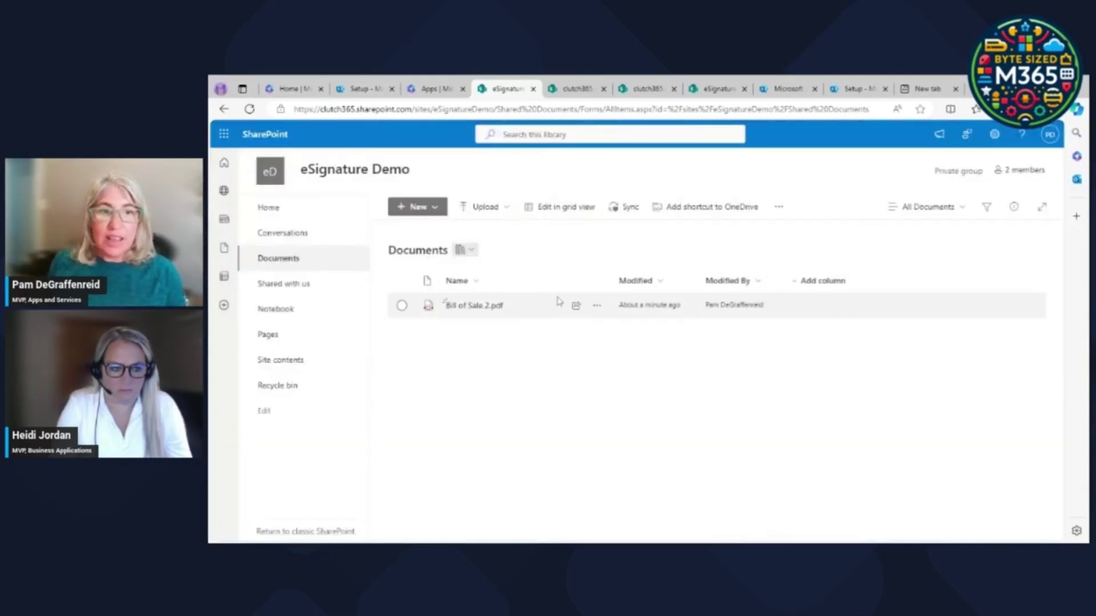
left_click(473, 306)
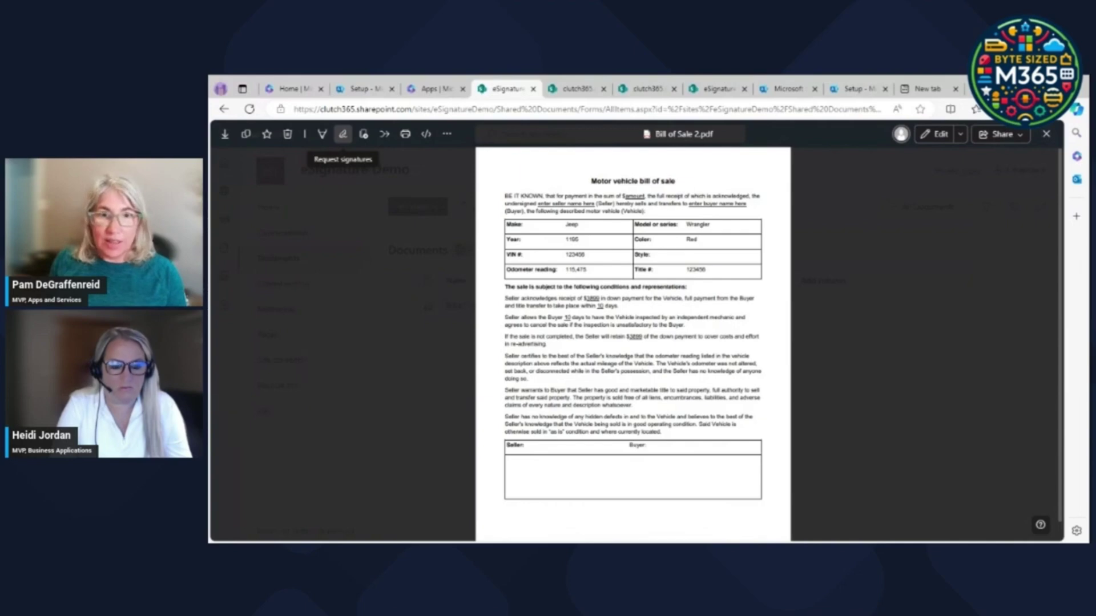
Request signatures on Bill of Sale 2.pdf from the test account and a second signer.
left_click(345, 137)
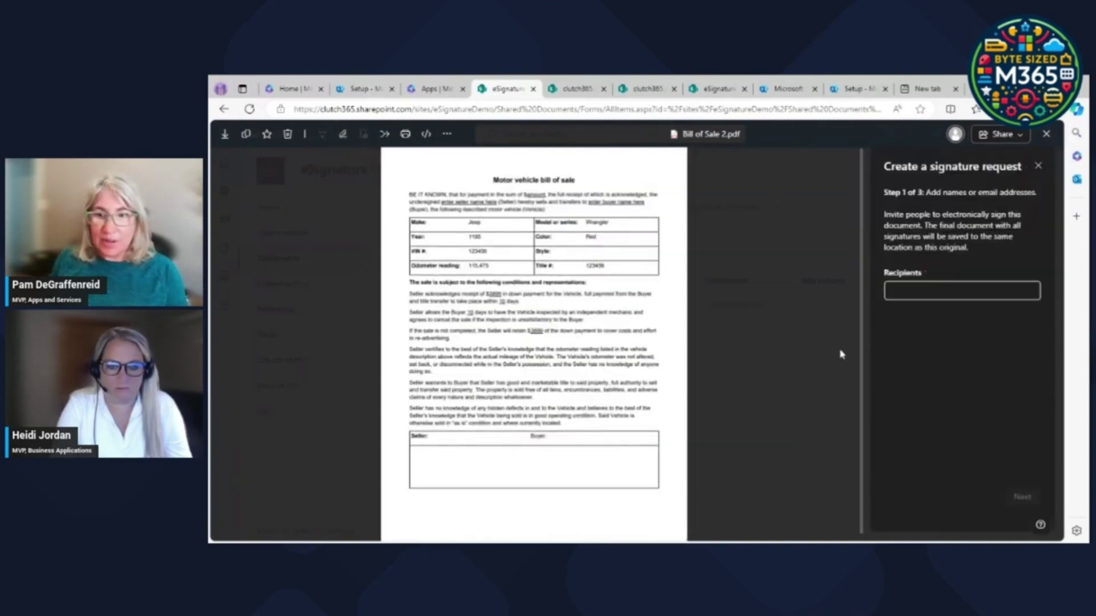
left_click(907, 292)
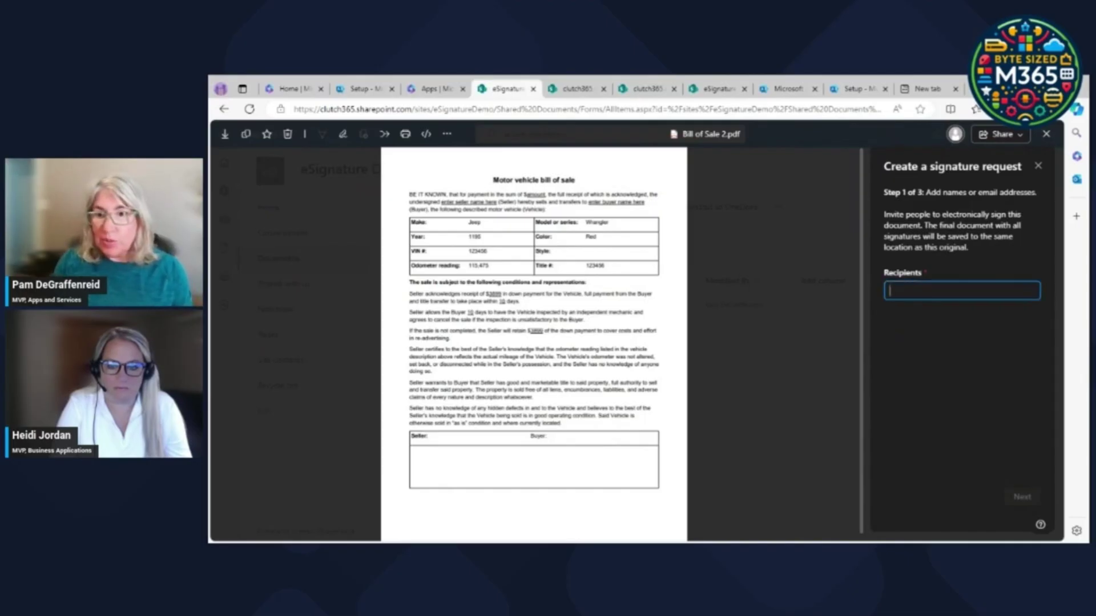
type("te")
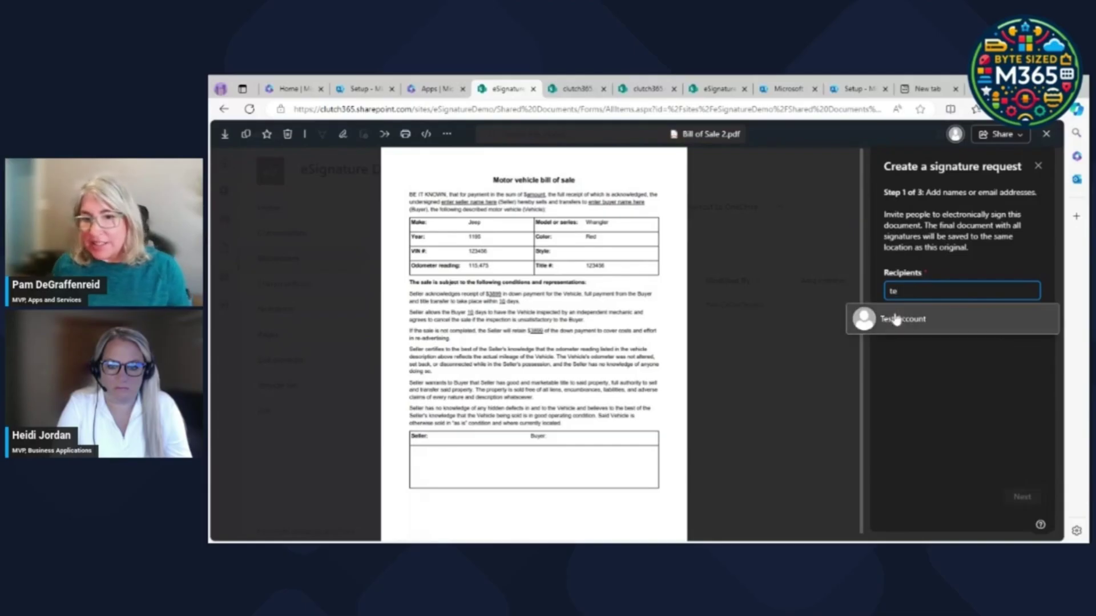
left_click(896, 320)
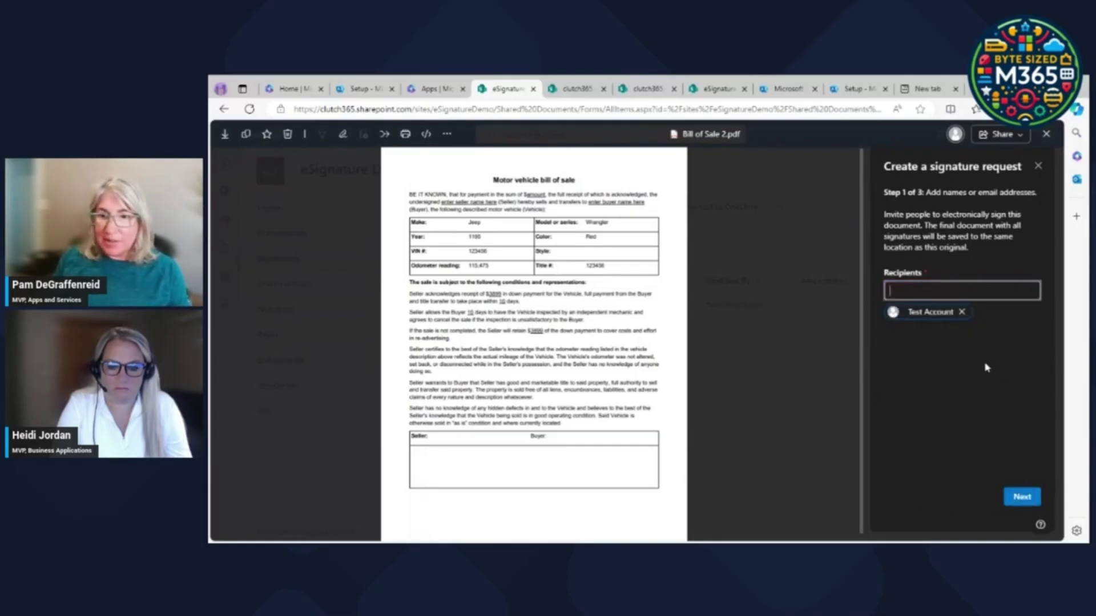
type("pam")
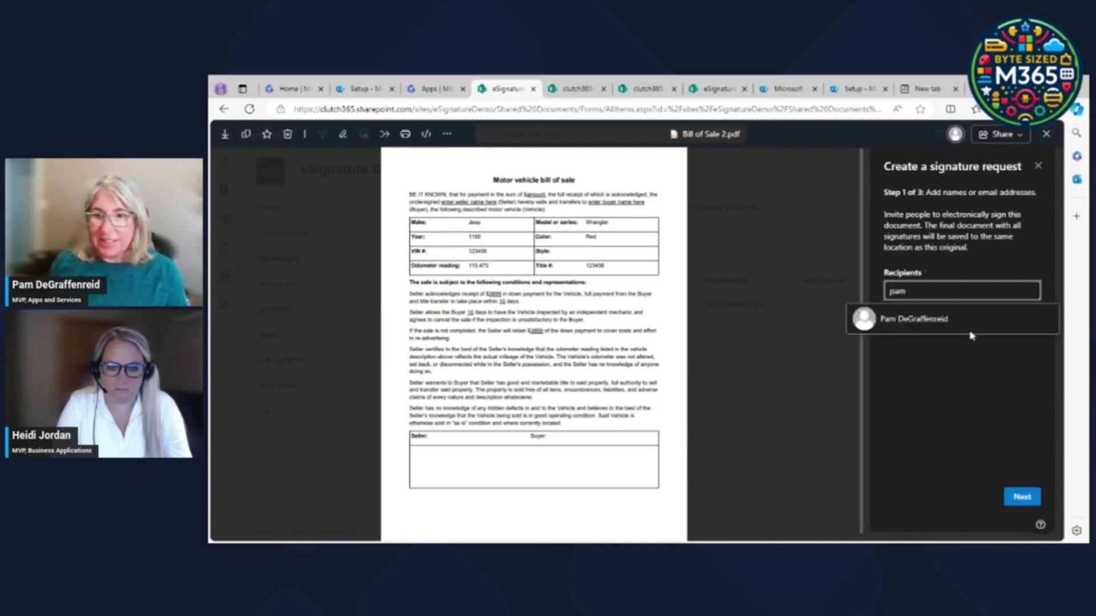
left_click(965, 324)
left_click(1023, 500)
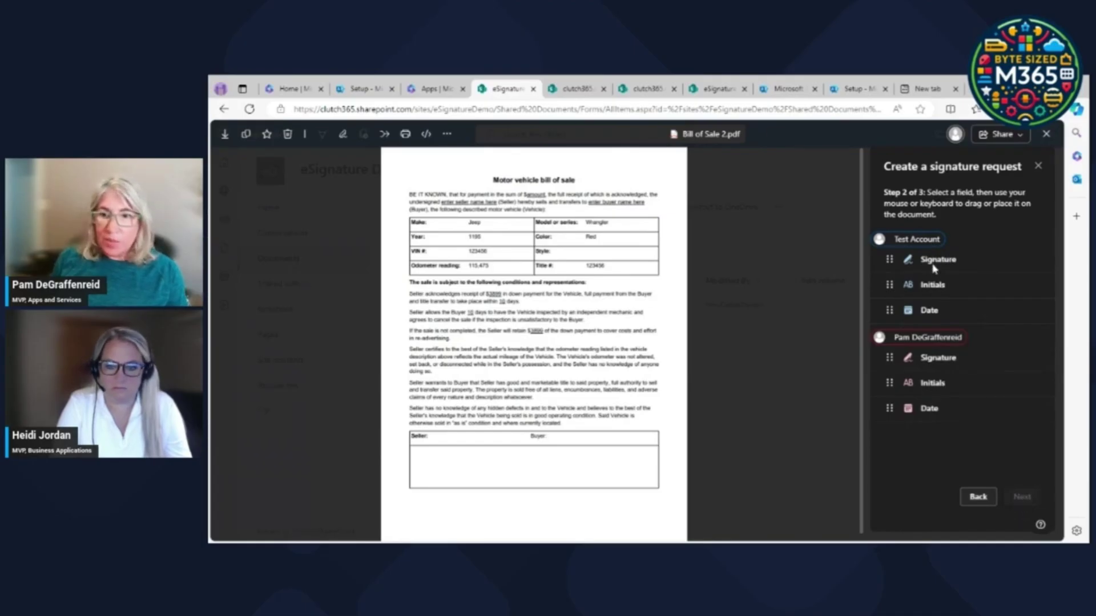
Place signature and date fields for the first signer in Seller and the second in Buyer.
mouse_move(934, 269)
left_mouse_down()
mouse_move(890, 280)
mouse_move(604, 443)
mouse_move(433, 461)
left_mouse_up()
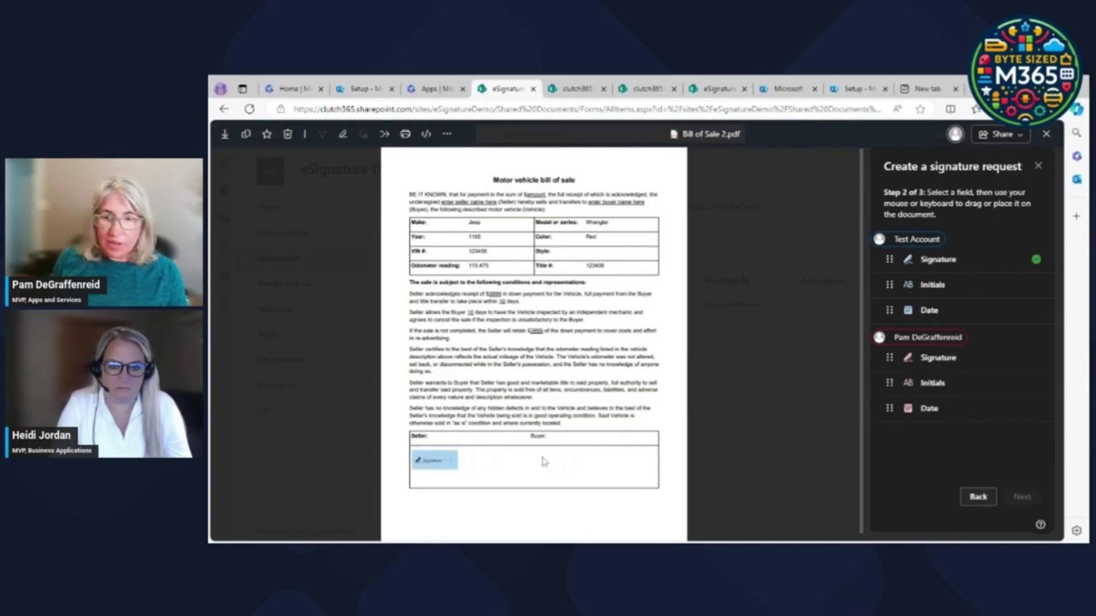
left_click(928, 311)
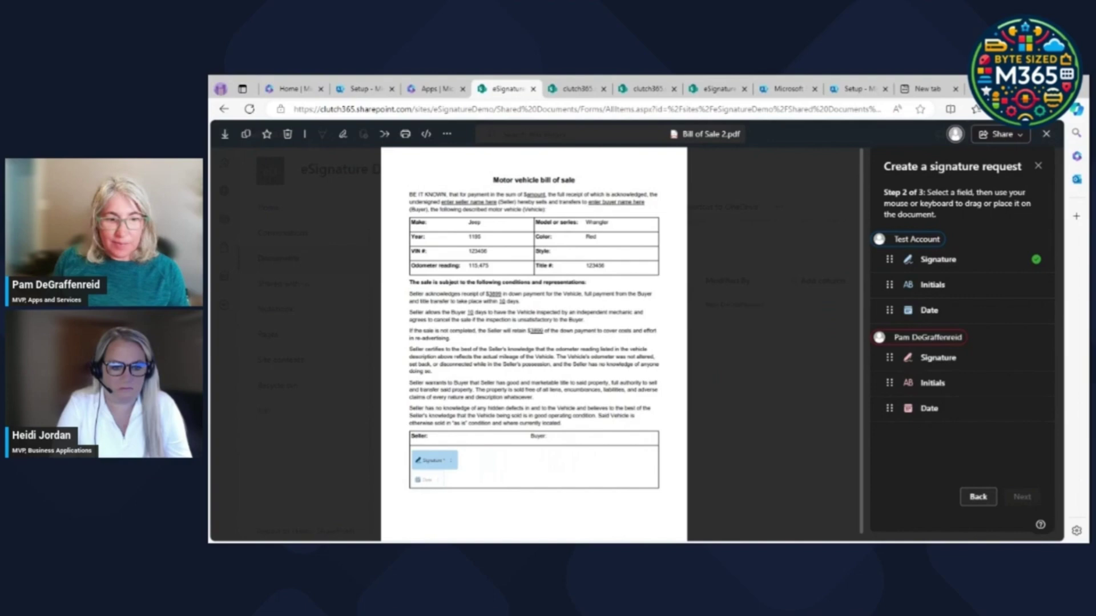
left_click(939, 358)
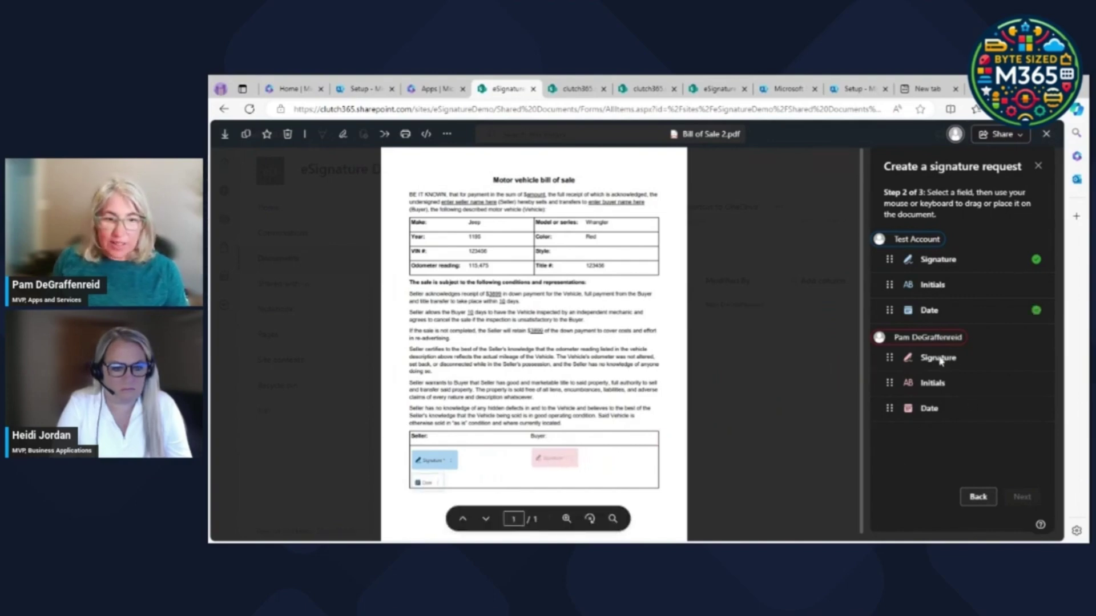
left_click(927, 410)
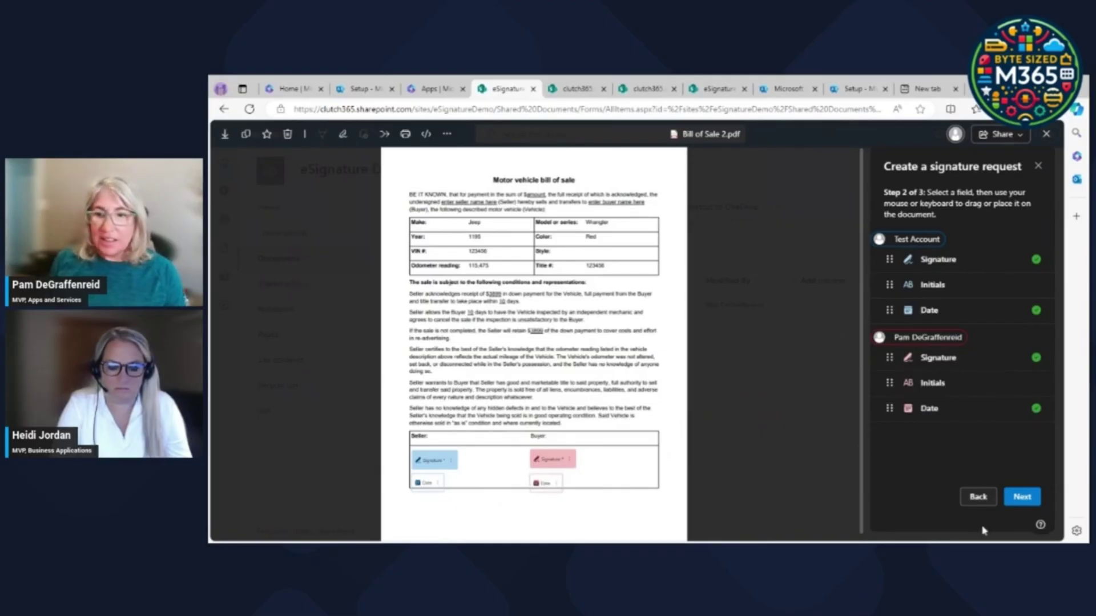
left_click(1020, 497)
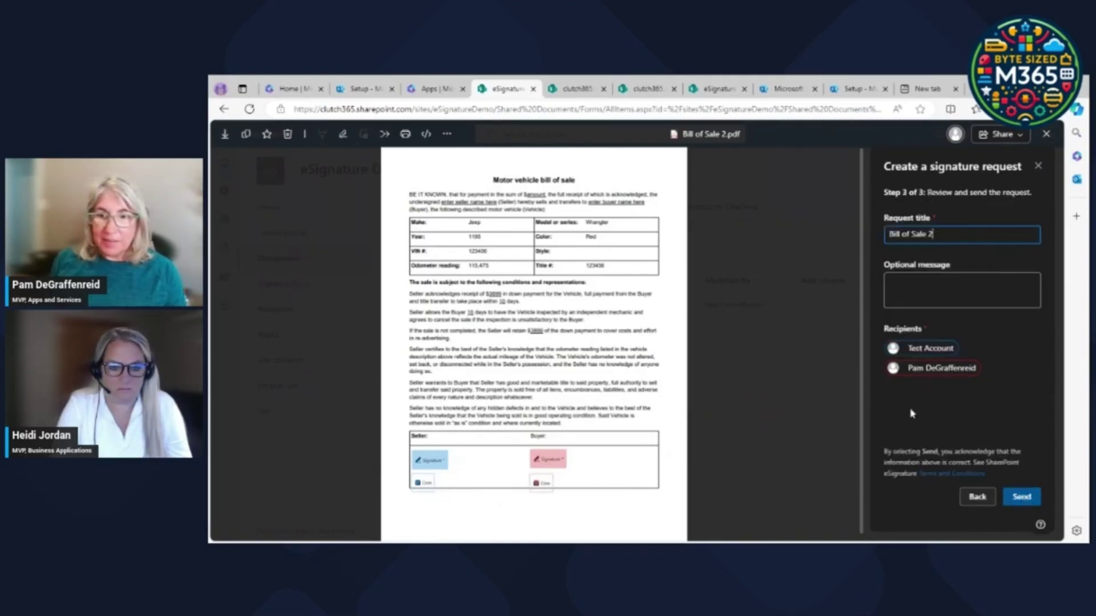
Send the request with the message 'Please sign this bill of sale for the Jeep', then view the document.
left_click_drag(933, 234, 862, 243)
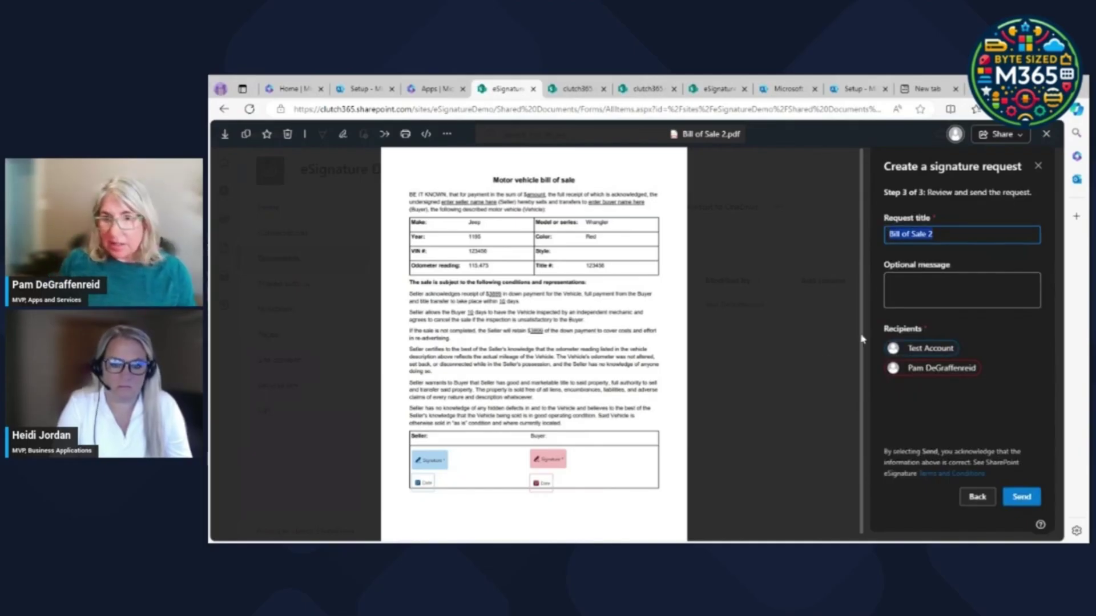
left_click(896, 289)
type("P")
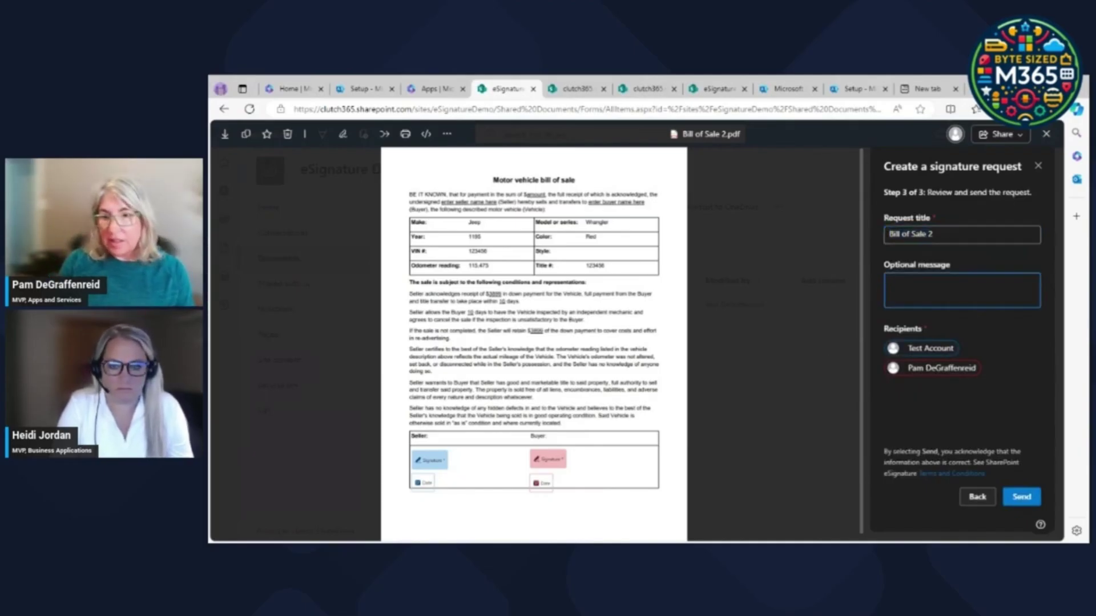
type("lease si")
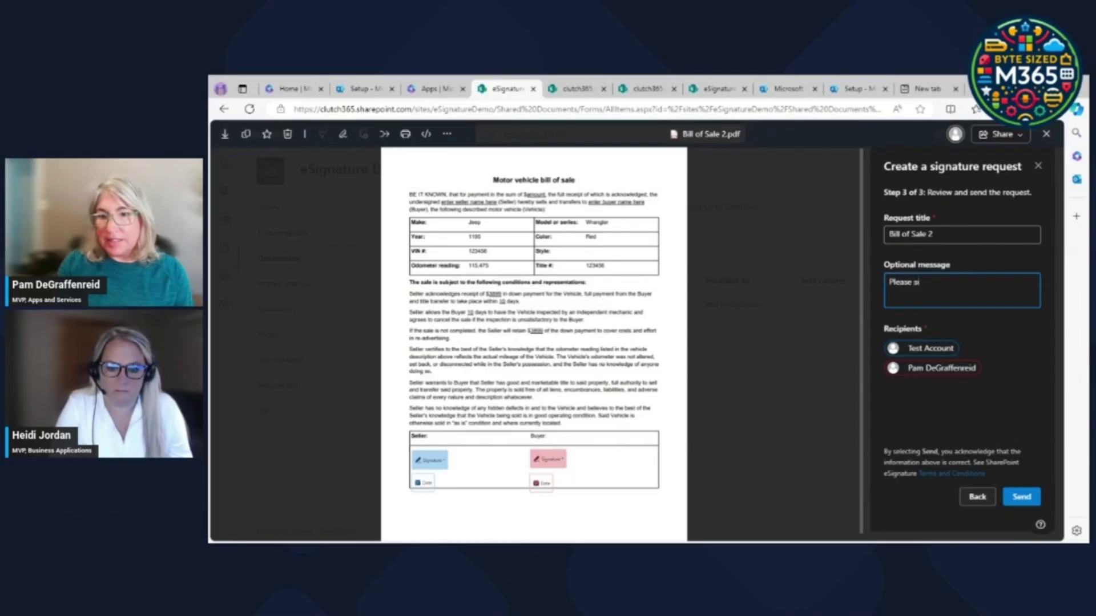
type("gn this")
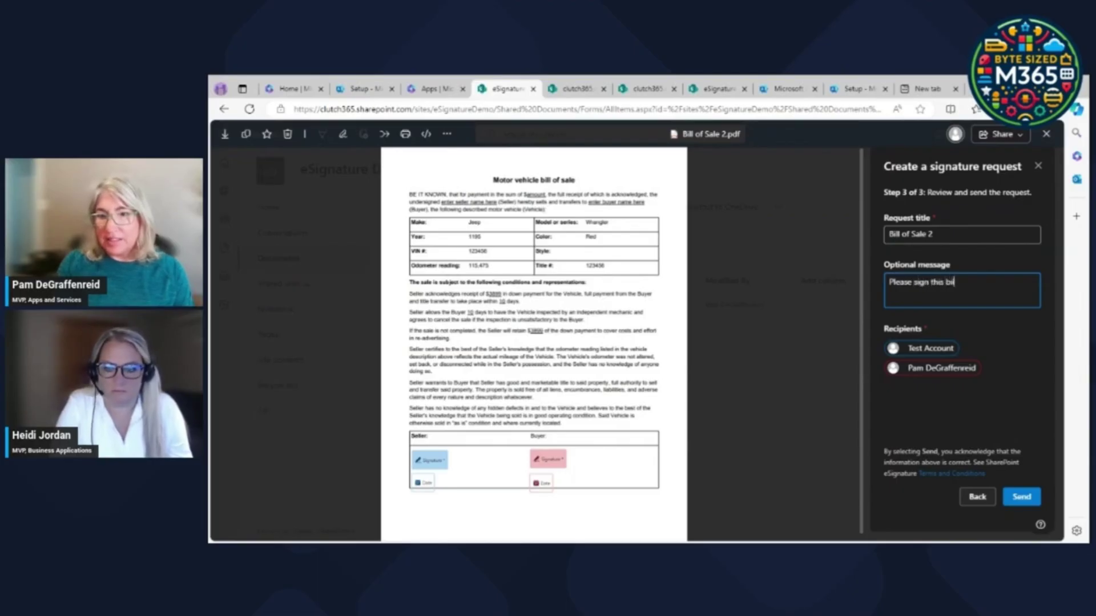
type("bill of sam")
key("BackSpace")
type("le for the Jeep")
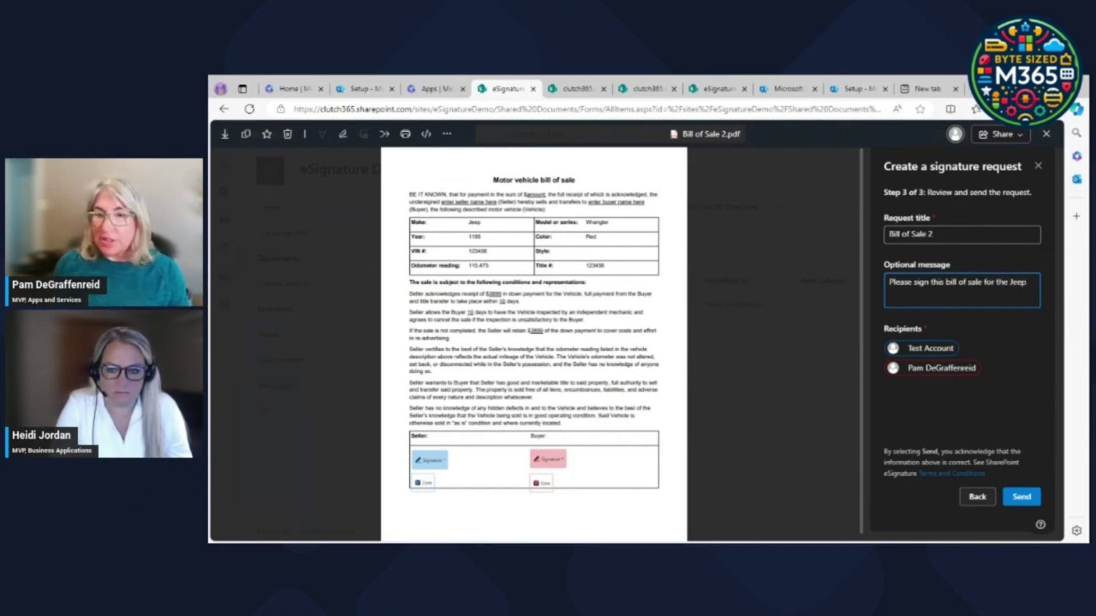
left_click(1028, 504)
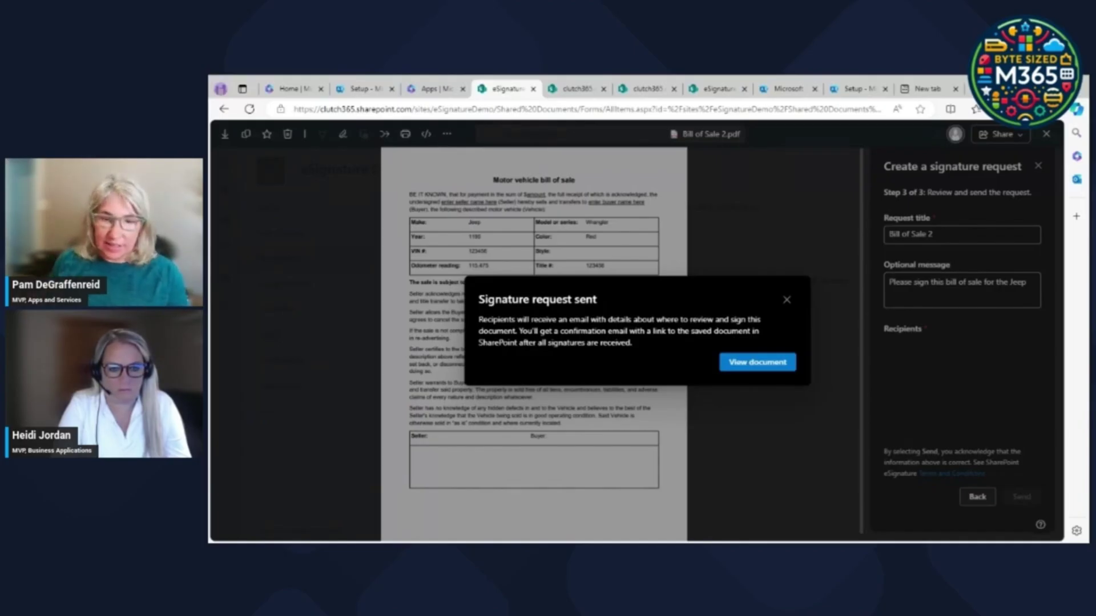
left_click(746, 367)
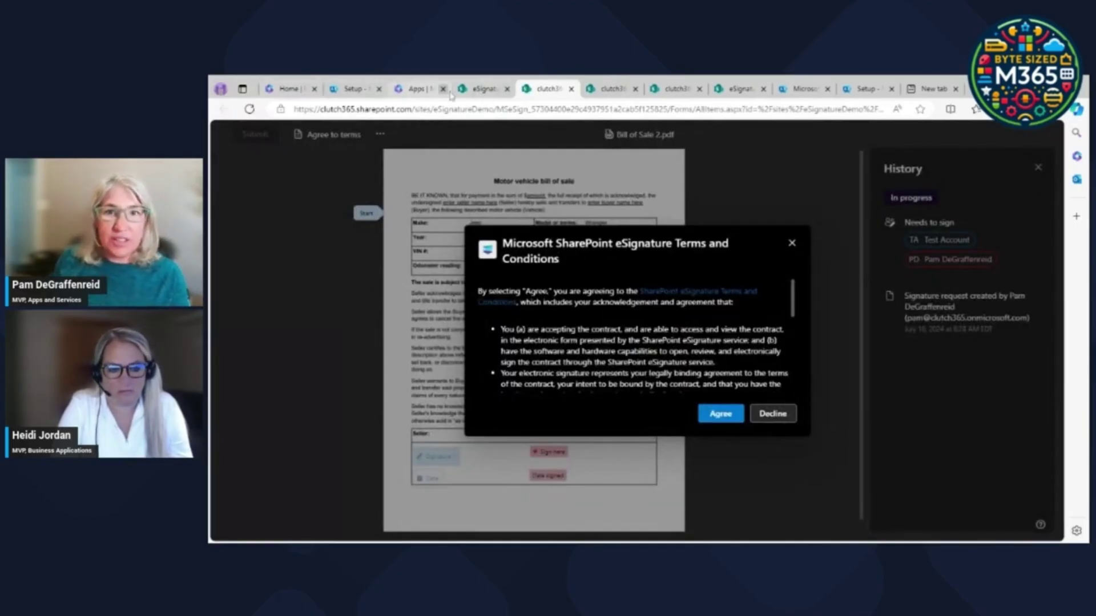
Open Outlook and read the Bill of Sale 2 signature request email with the Jeep message.
left_click(273, 93)
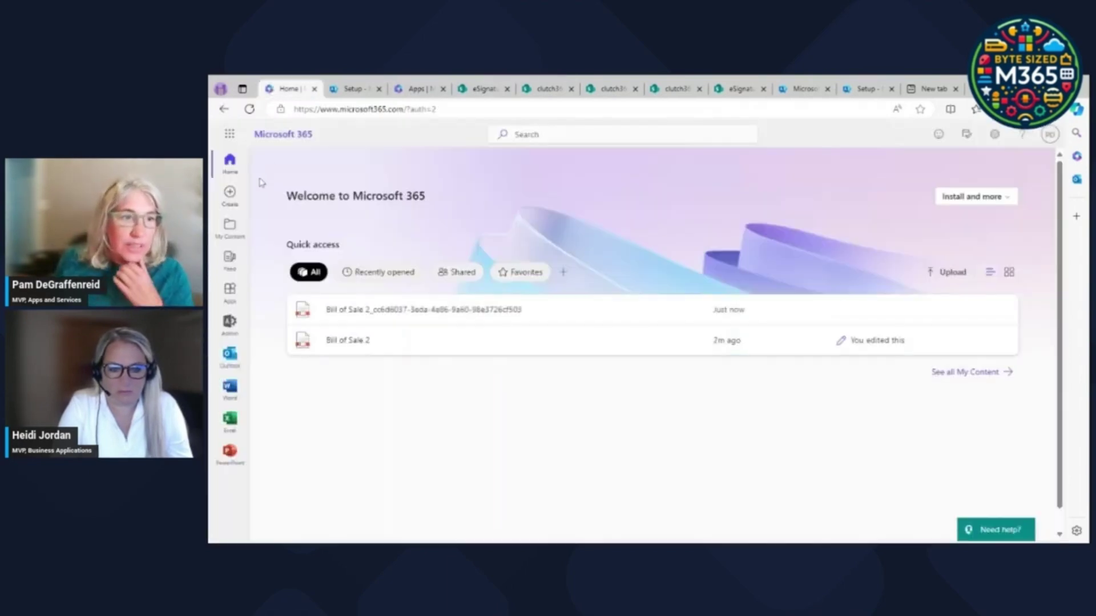
left_click(229, 359)
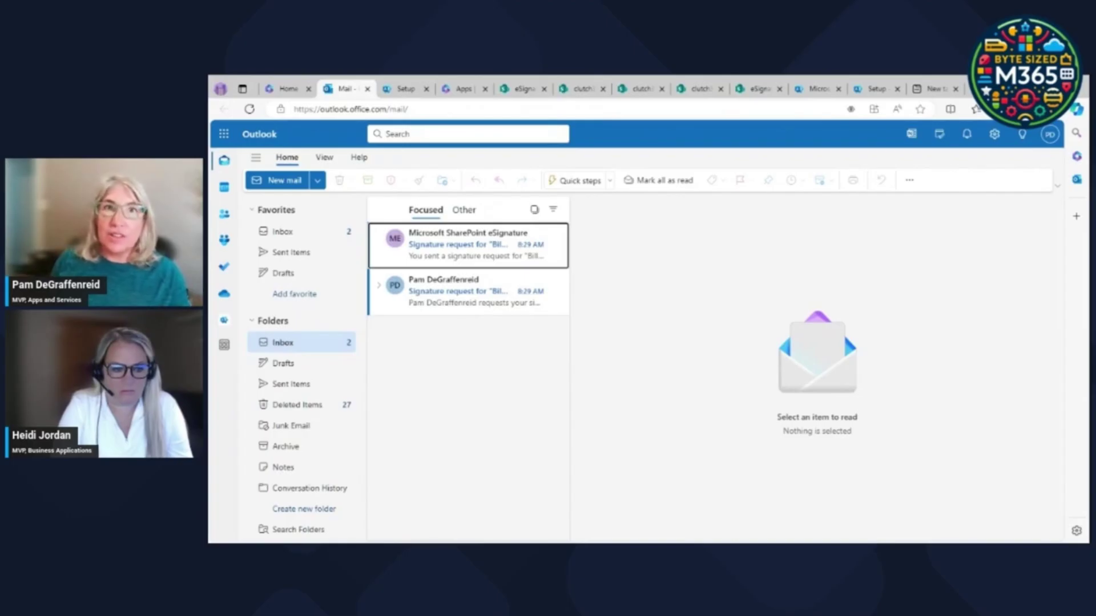
left_click(429, 298)
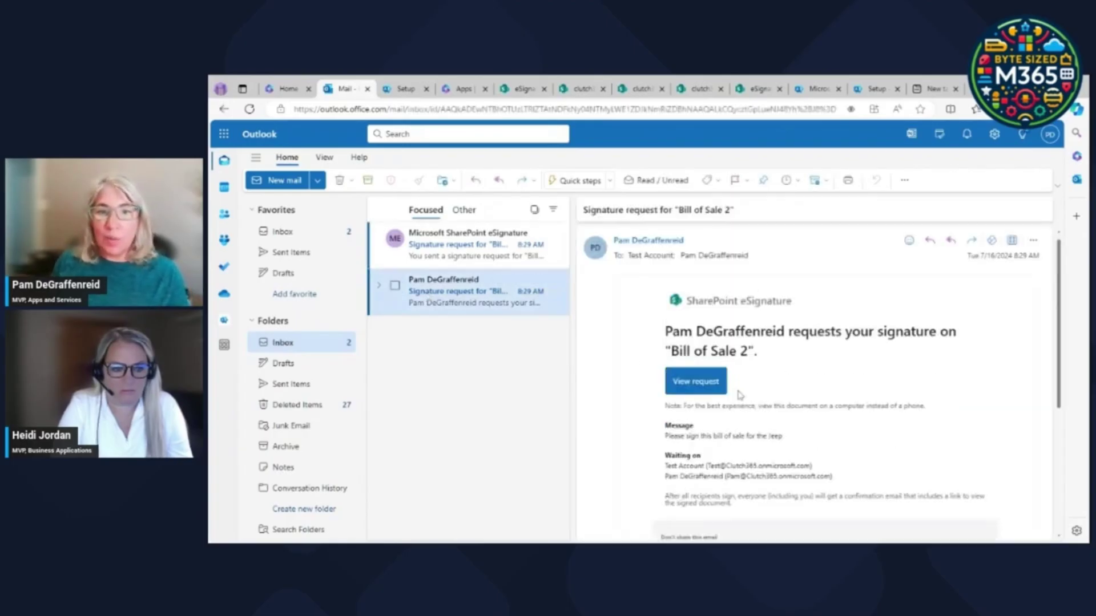
left_click(463, 244)
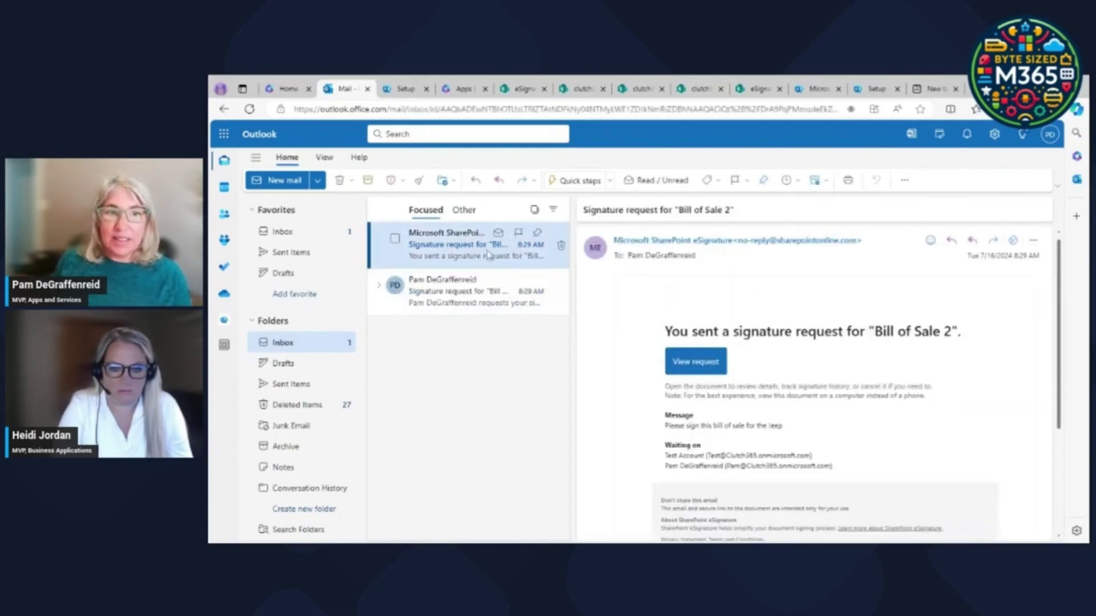
left_click_drag(767, 370, 851, 370)
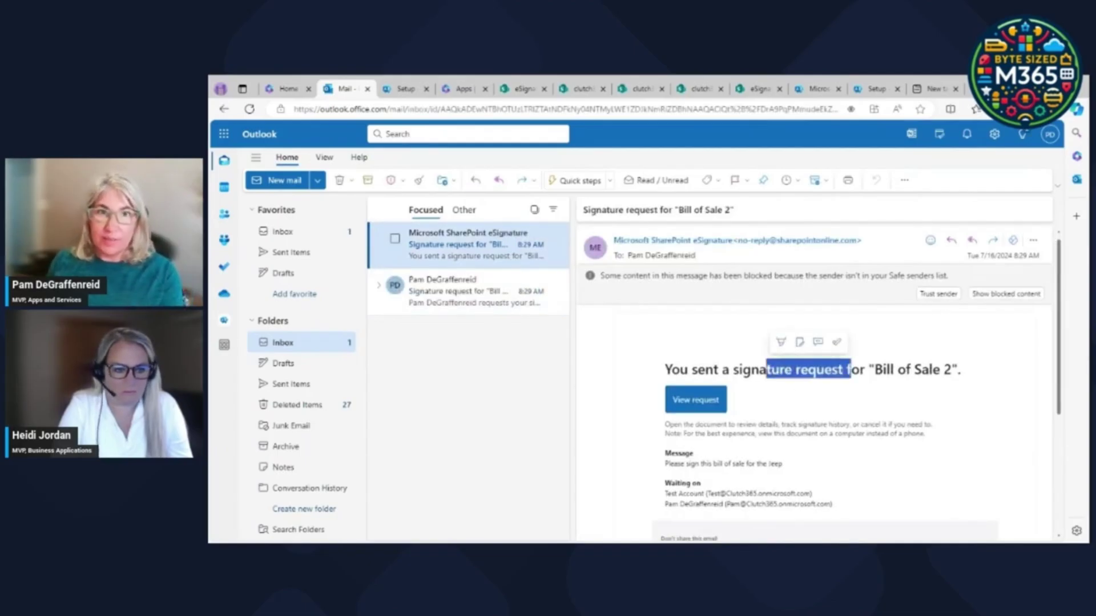
left_click(473, 297)
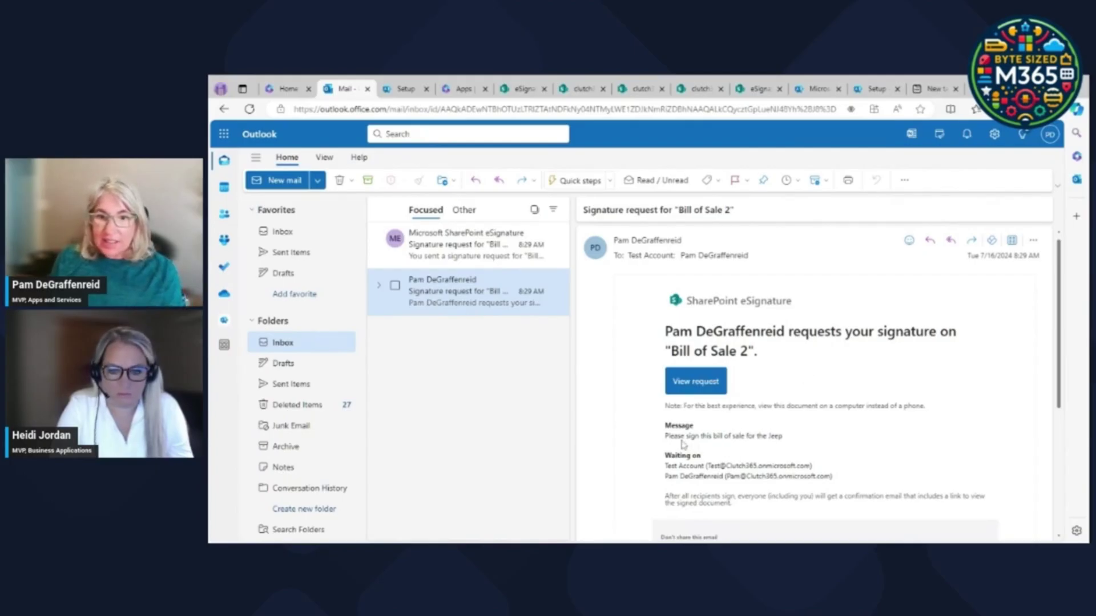
left_click_drag(684, 437, 787, 437)
left_click(1046, 325)
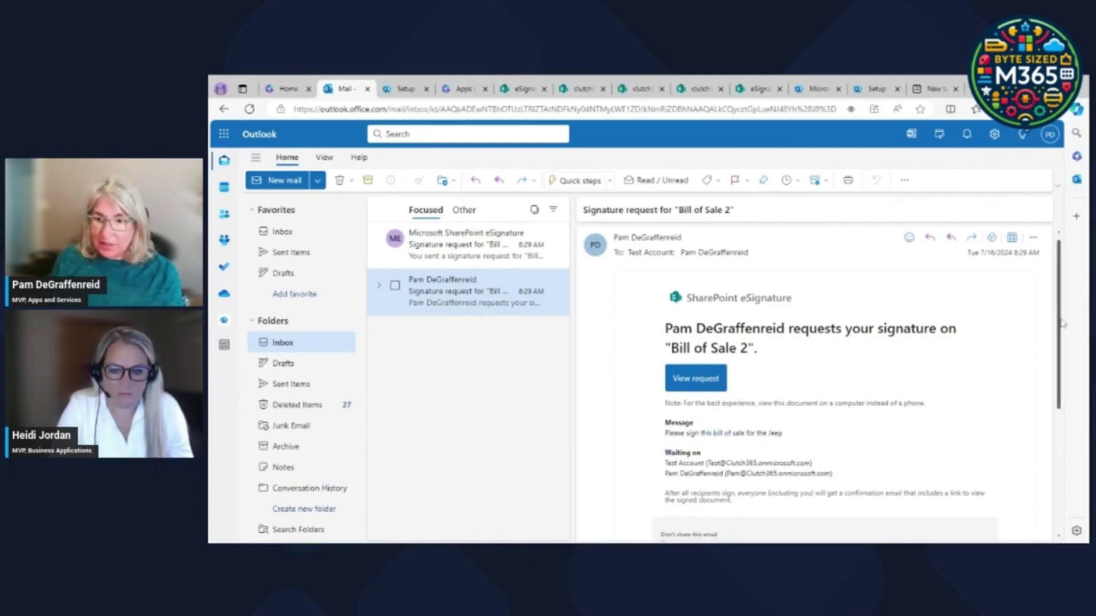
scroll(1046, 325, "down", 2)
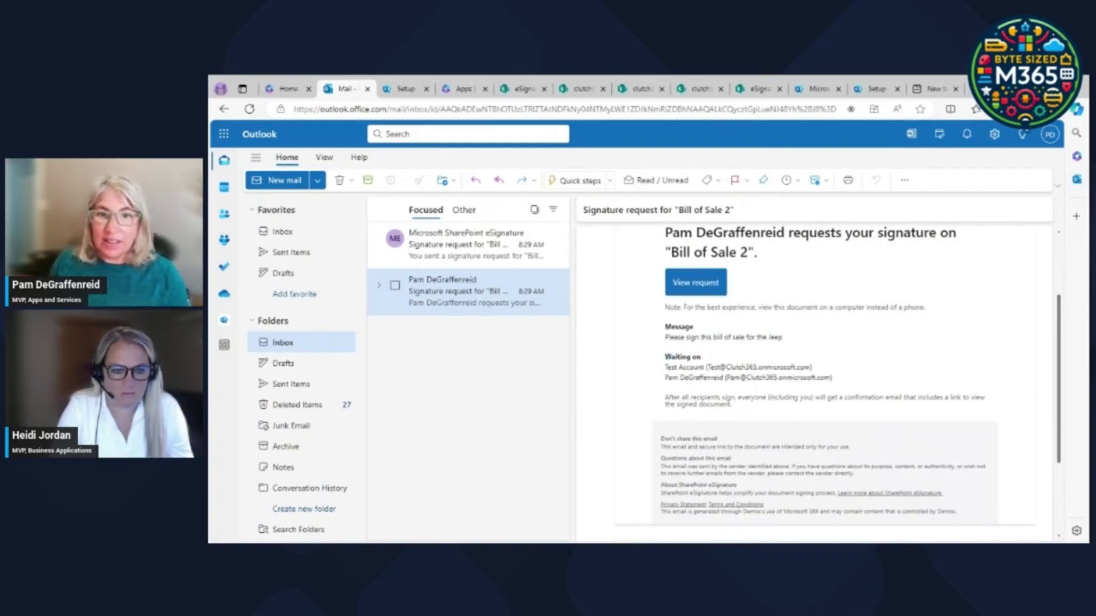
Open the Bill of Sale 2 signature request and accept the eSignature terms and conditions.
left_click(685, 285)
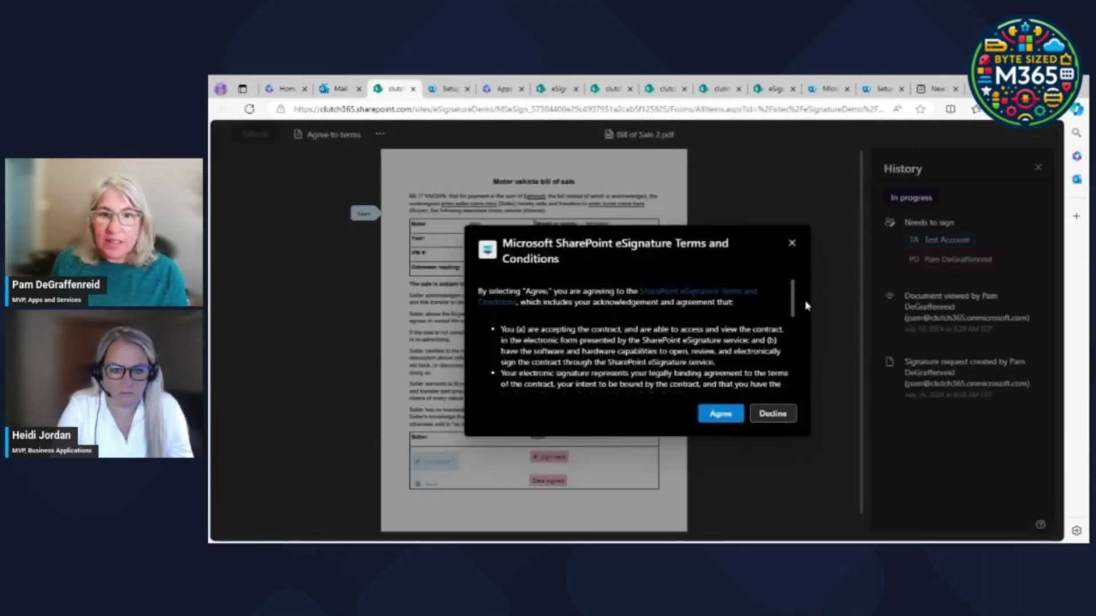
left_click_drag(792, 299, 795, 382)
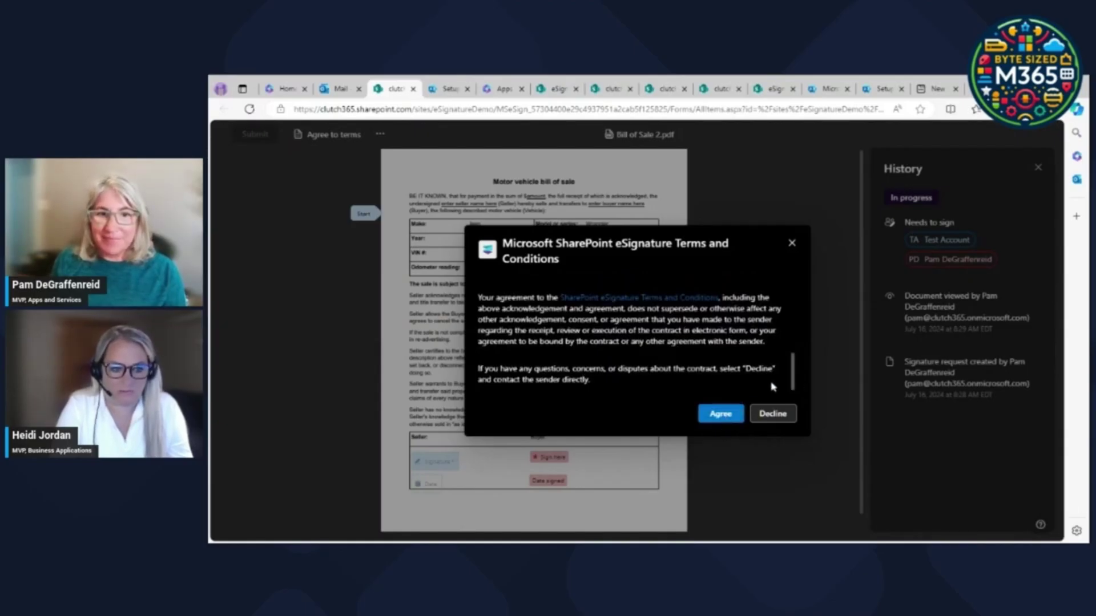
left_click(720, 418)
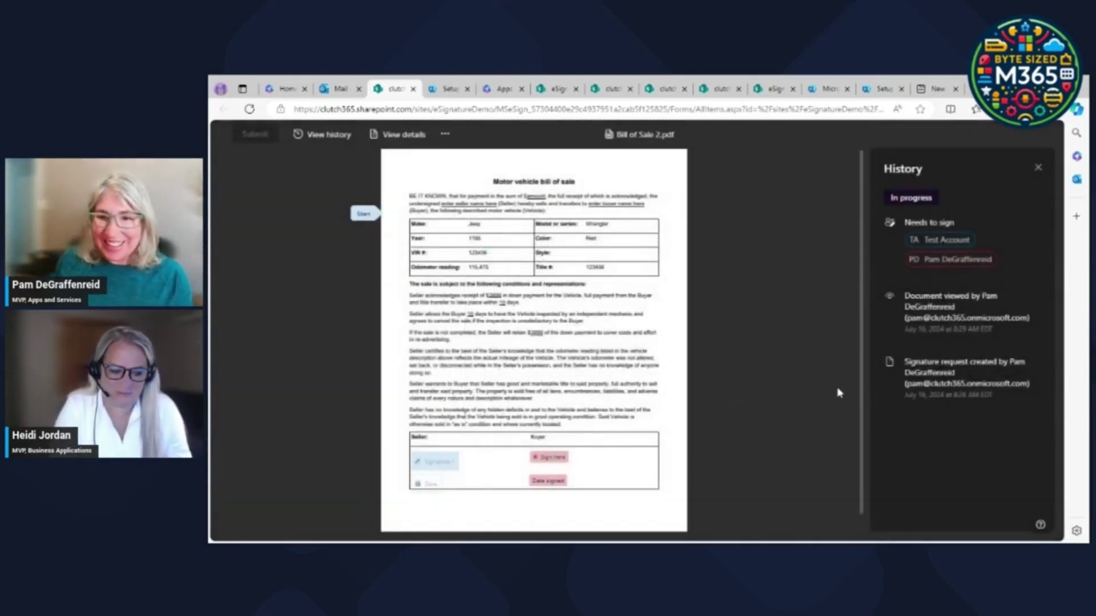
Sign the Buyer field with the signer's full name in a script font.
left_click(553, 461)
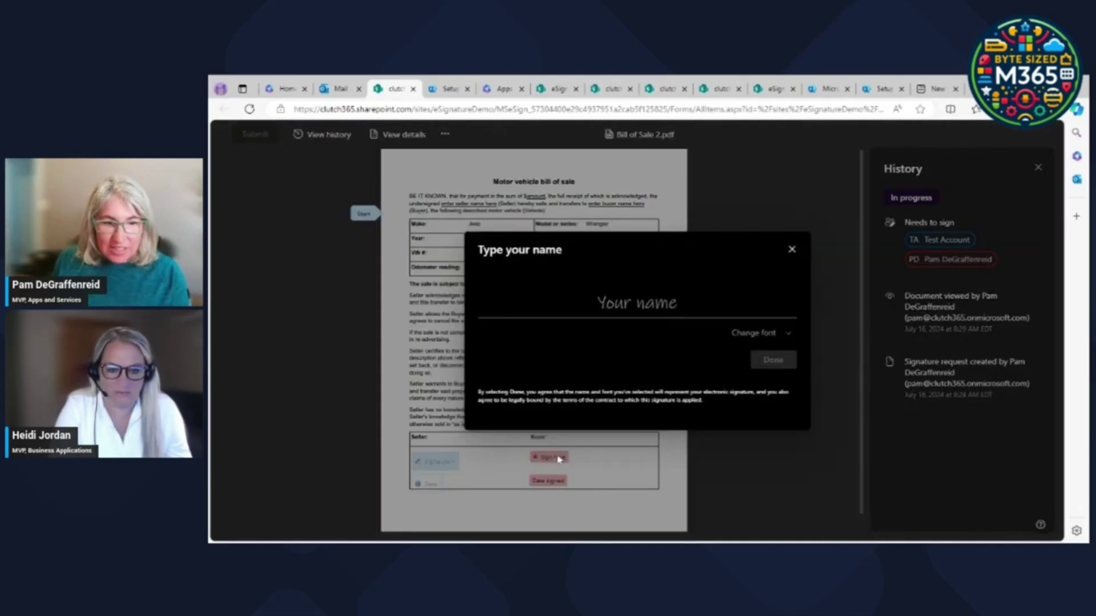
left_click(786, 334)
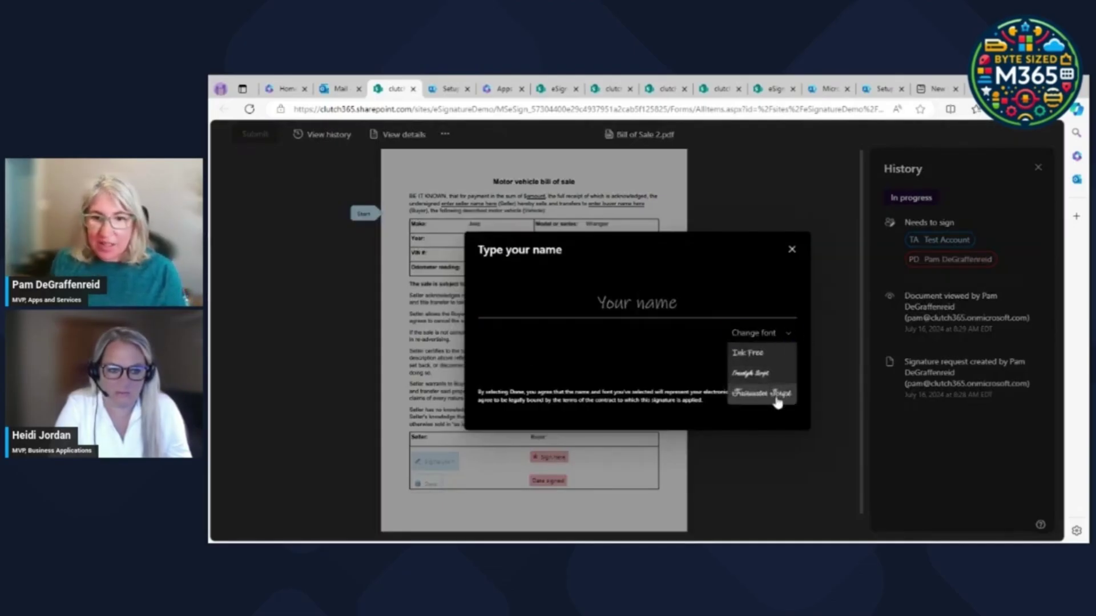
left_click(605, 300)
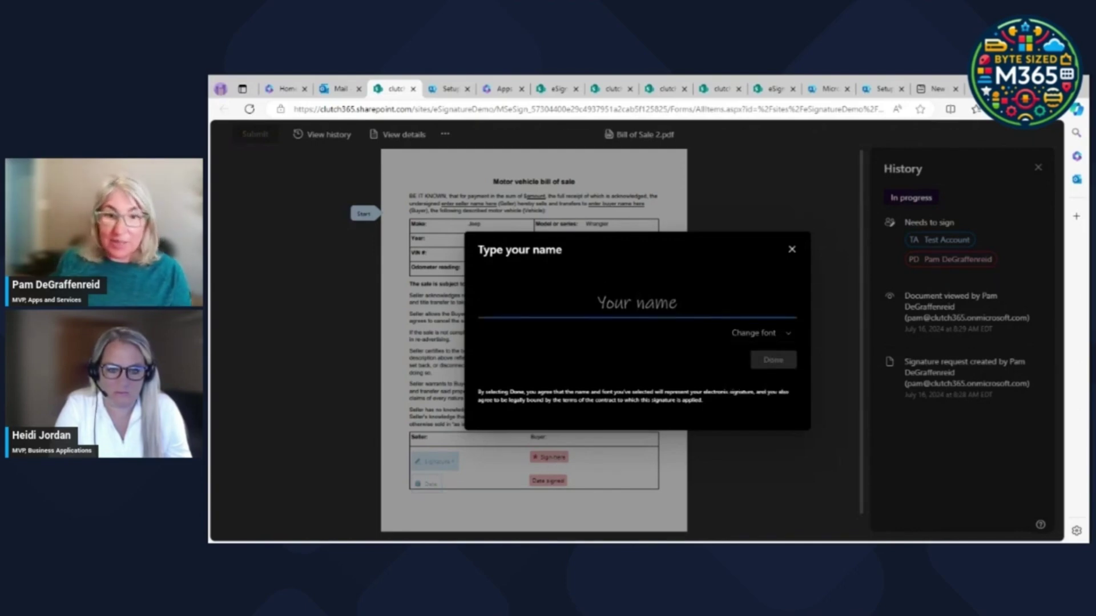
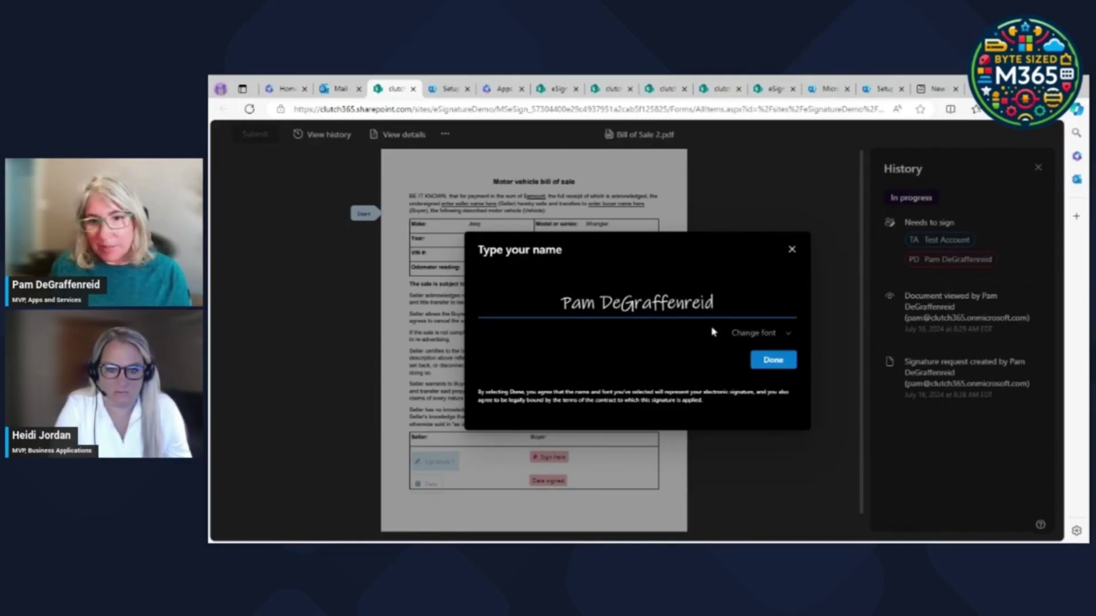
left_click(773, 361)
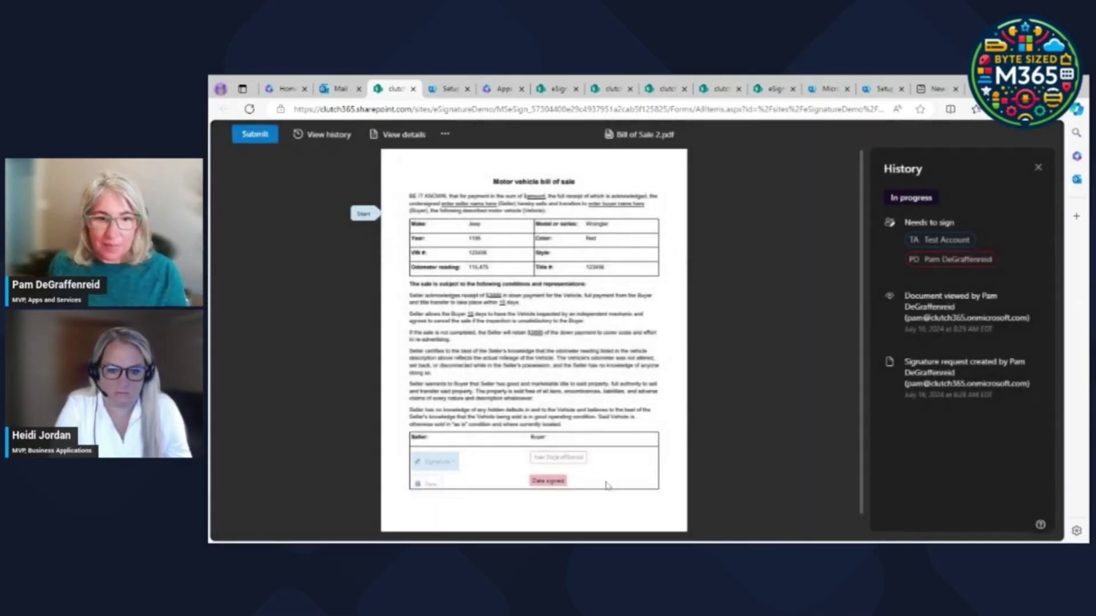
Fill in the buyer's signing date and submit the signed document.
left_click(547, 485)
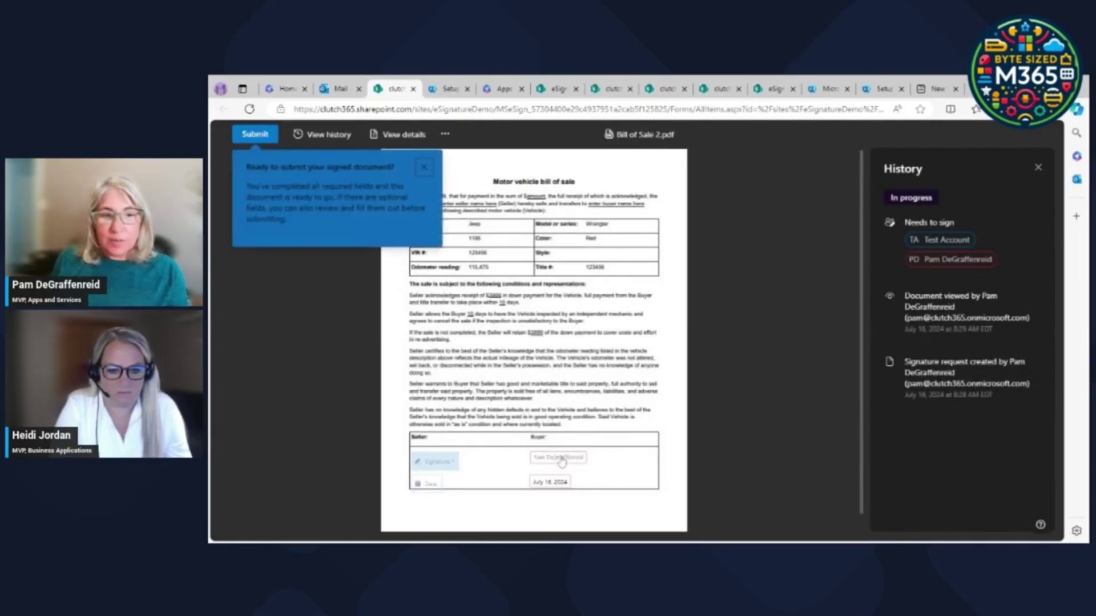
left_click(672, 408)
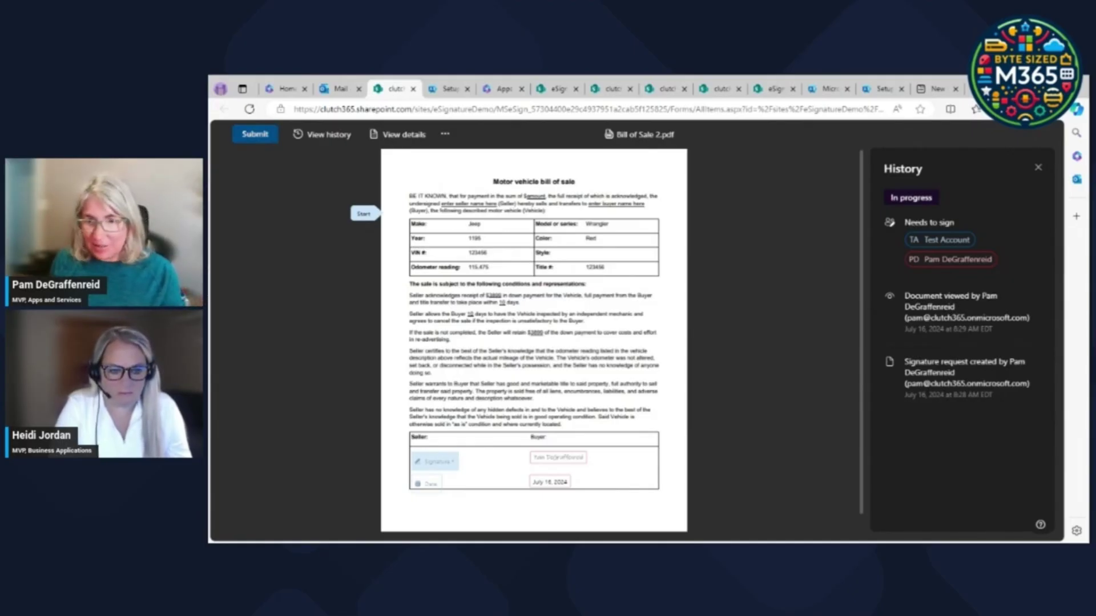
left_click(259, 137)
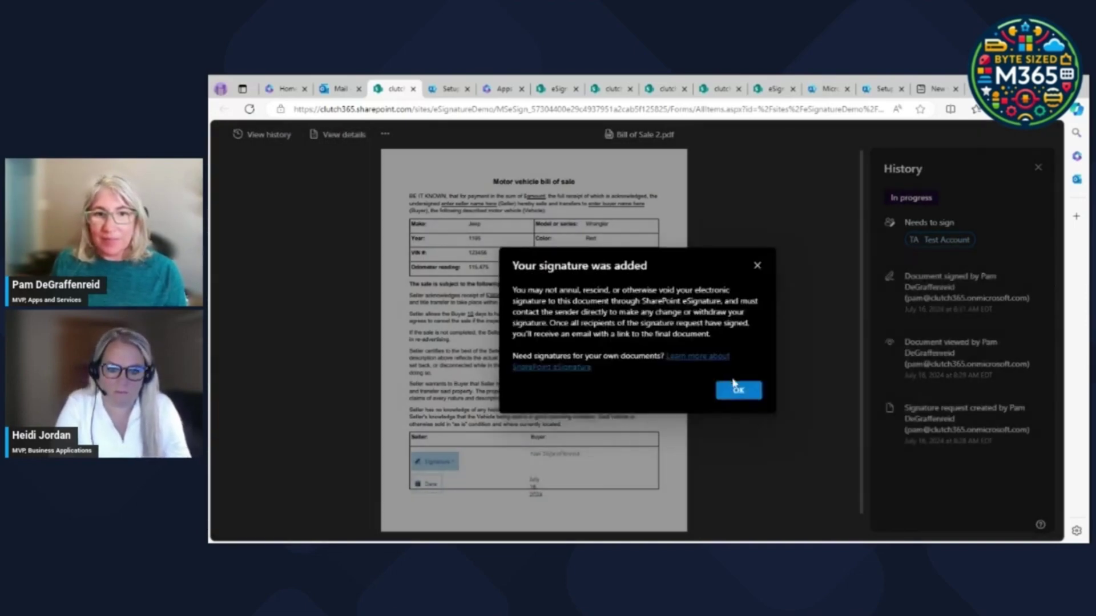
Dismiss the 'Your signature was added' confirmation.
left_click(738, 393)
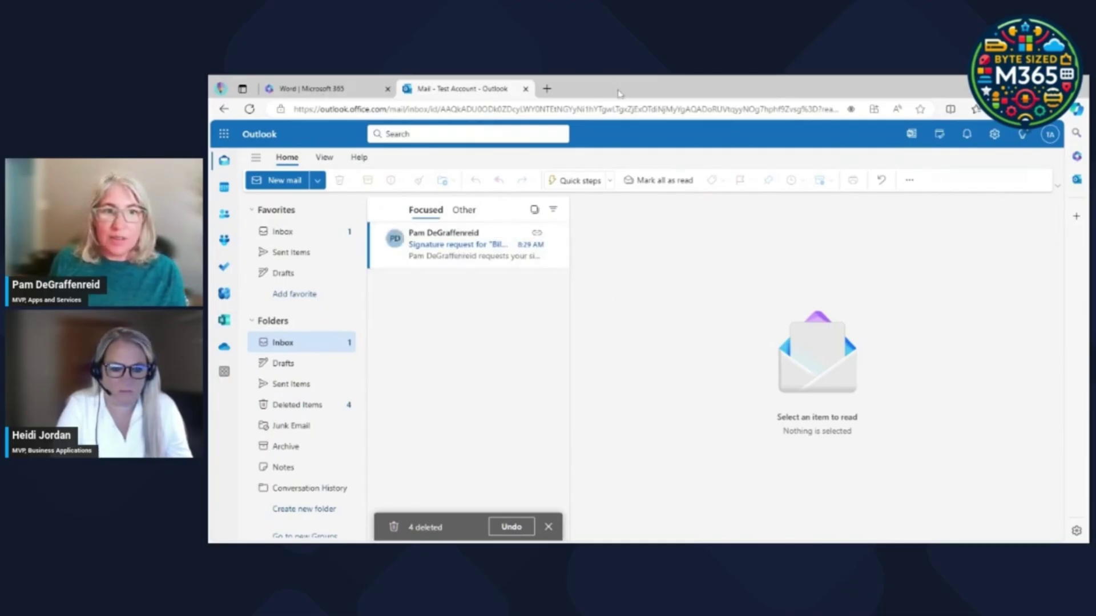
Open the Bill of Sale 2 signature request in the test account's inbox and view it.
left_click(502, 245)
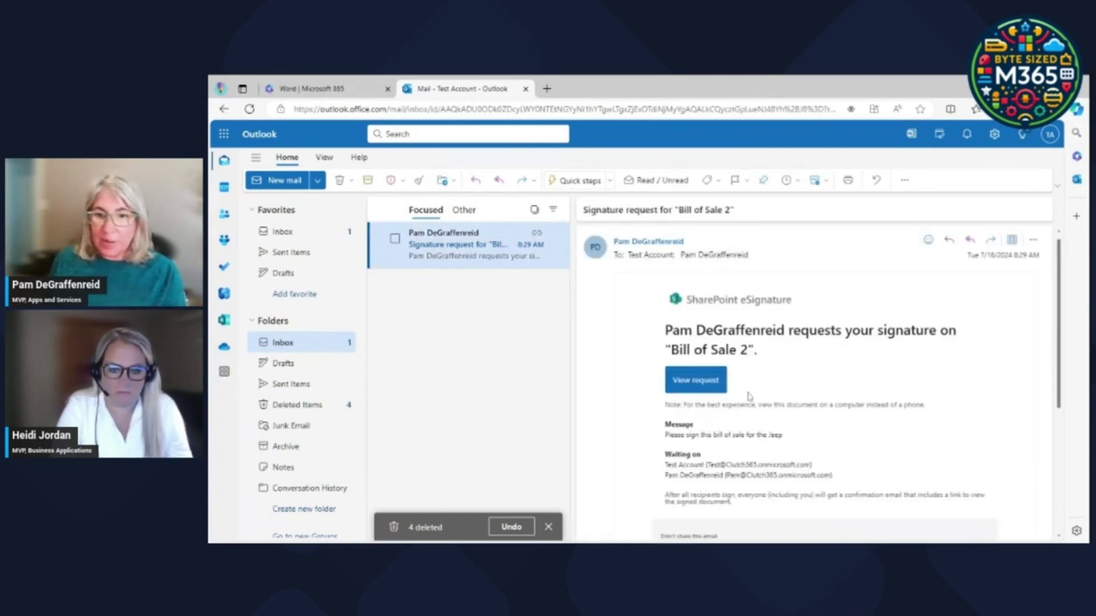
left_click(1050, 134)
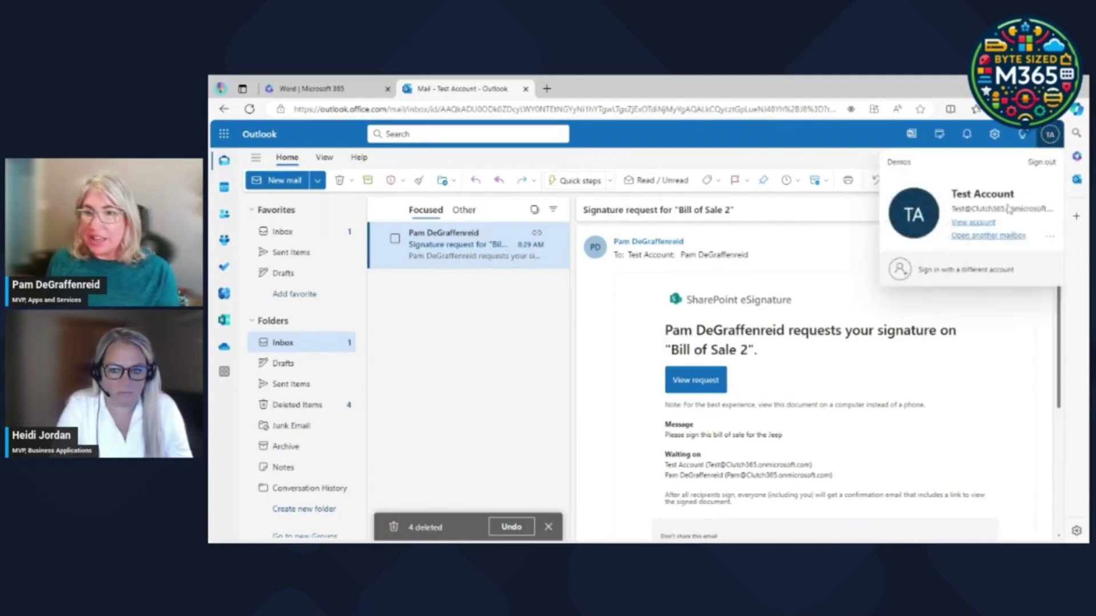
left_click(686, 381)
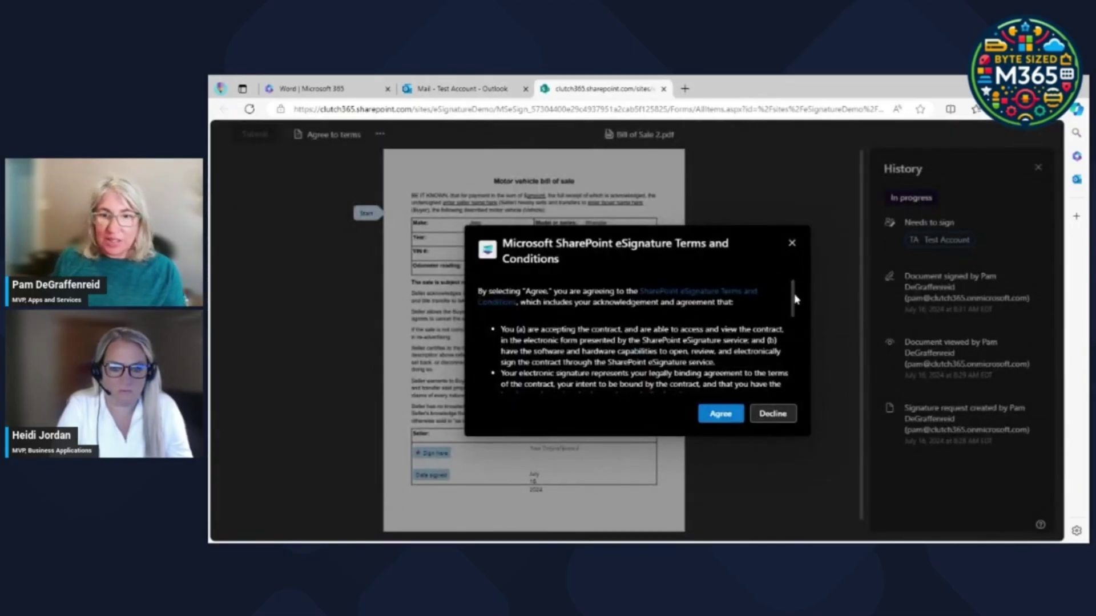
Agree to the eSignature terms, sign the seller field as 'Test Account', date it, and submit.
left_click_drag(791, 296, 795, 349)
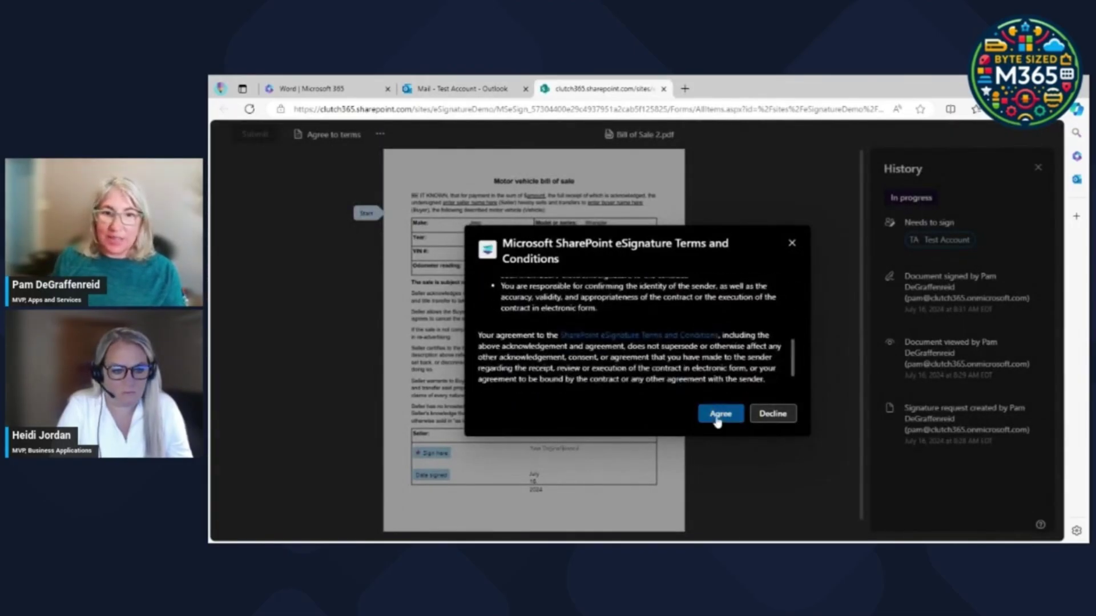
left_click(718, 420)
left_click(436, 455)
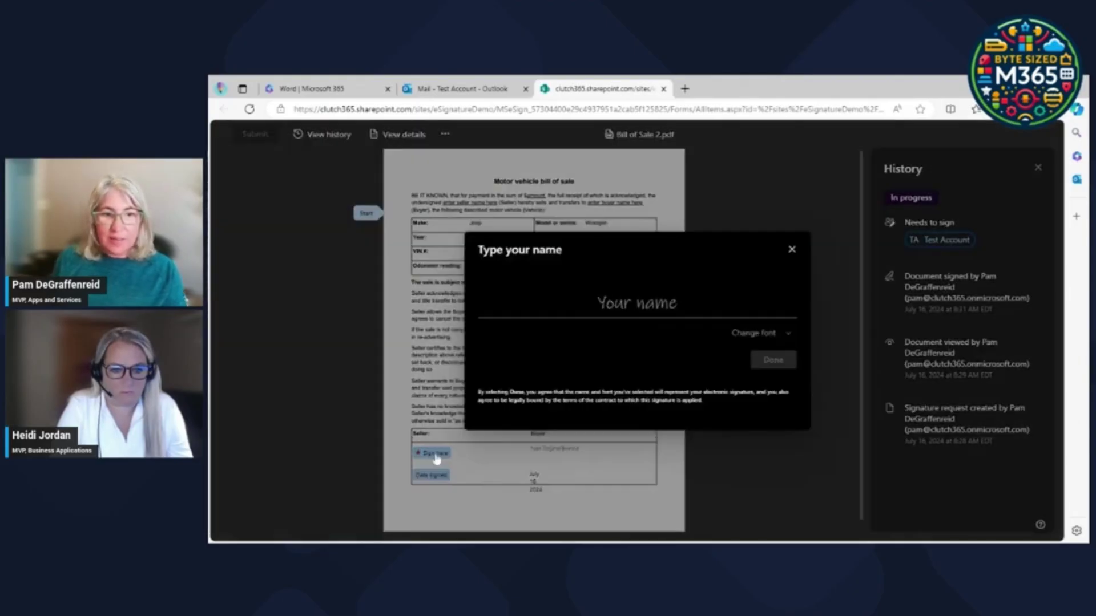
type("T")
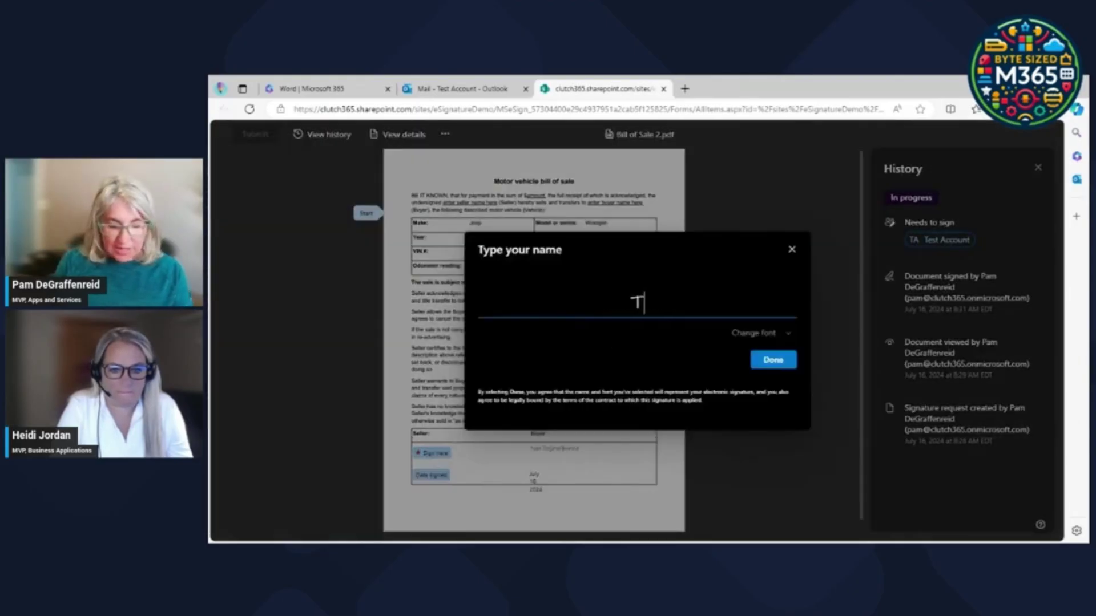
type("est Account")
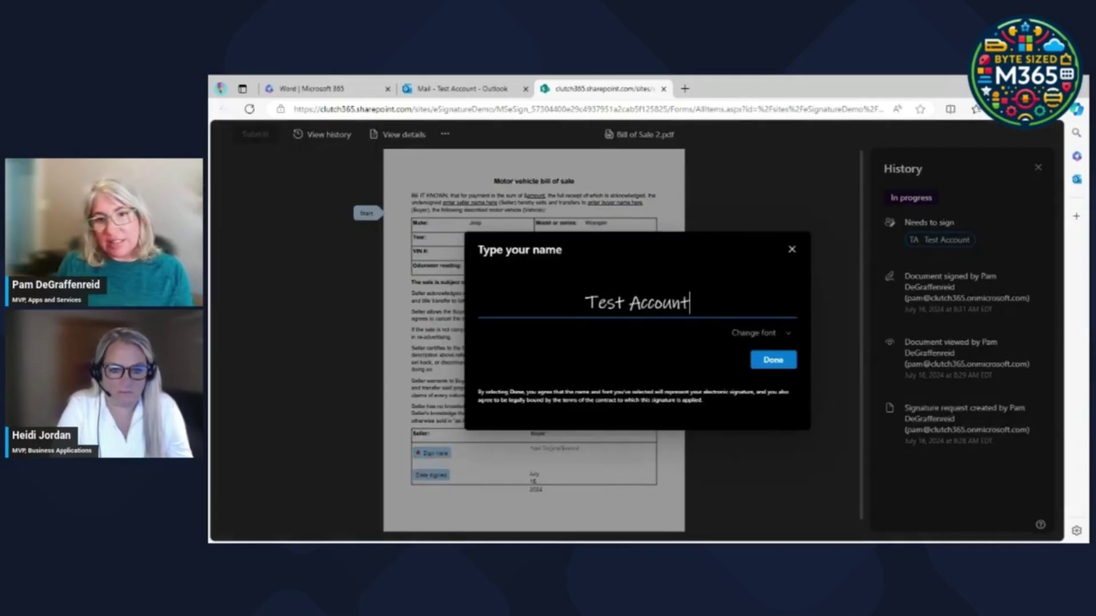
left_click(768, 360)
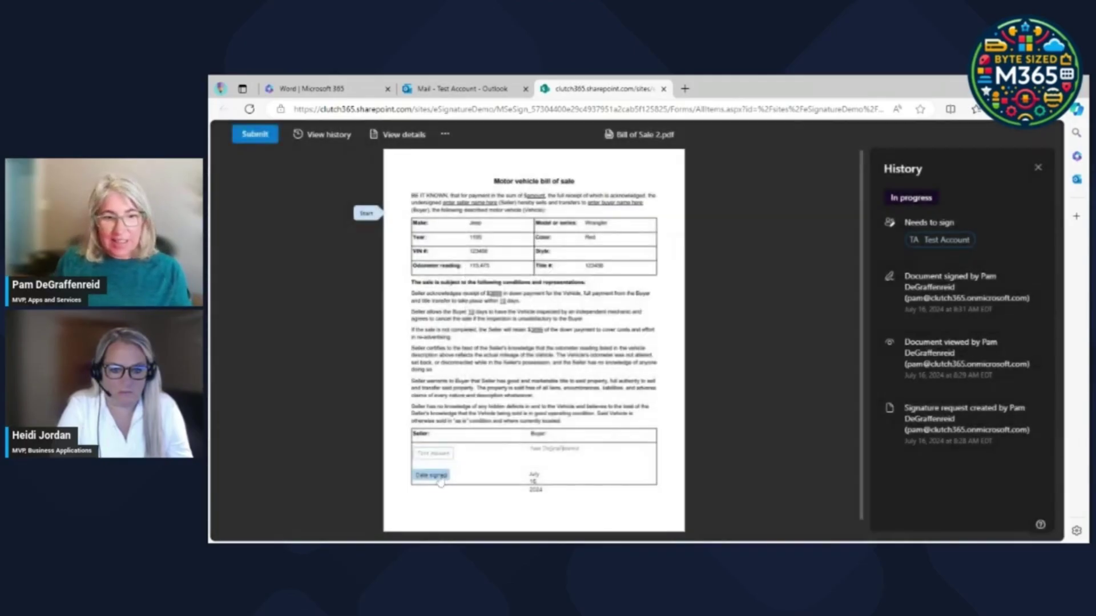
left_click(440, 481)
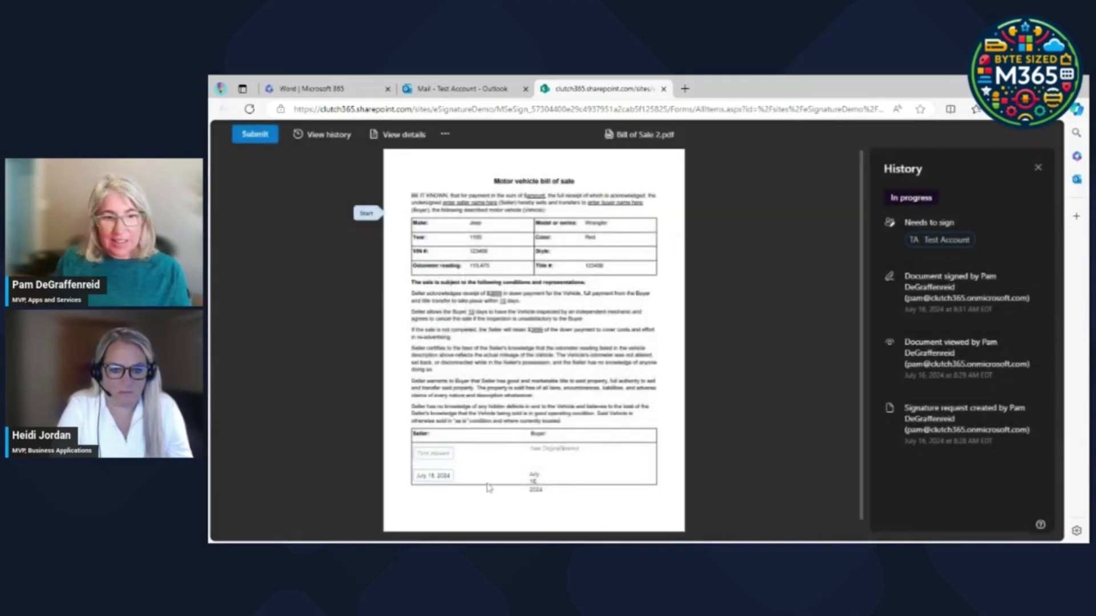
left_click(255, 135)
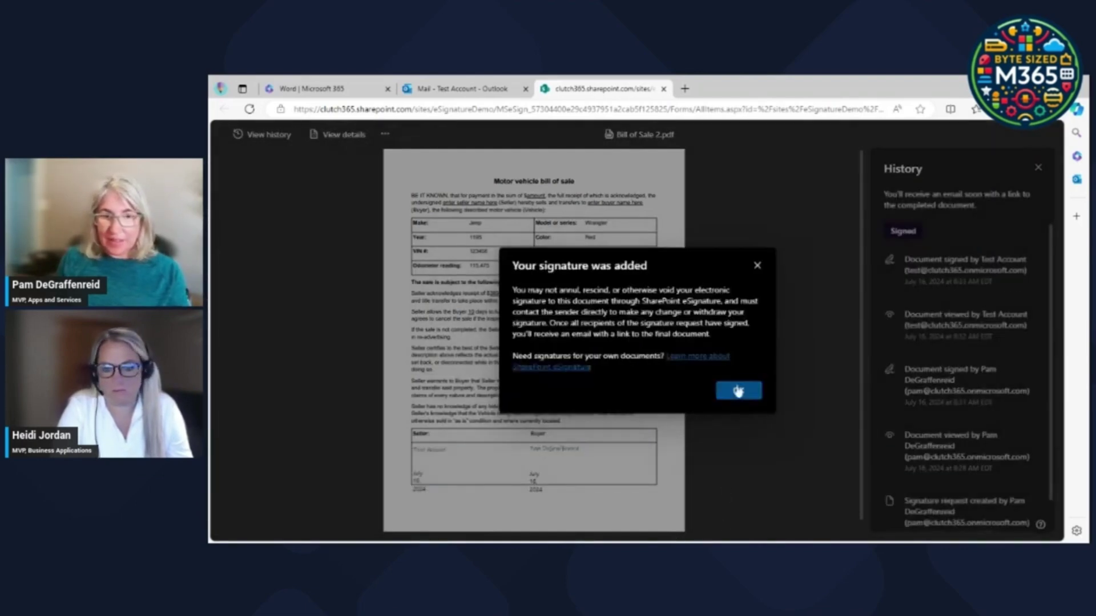
left_click(739, 391)
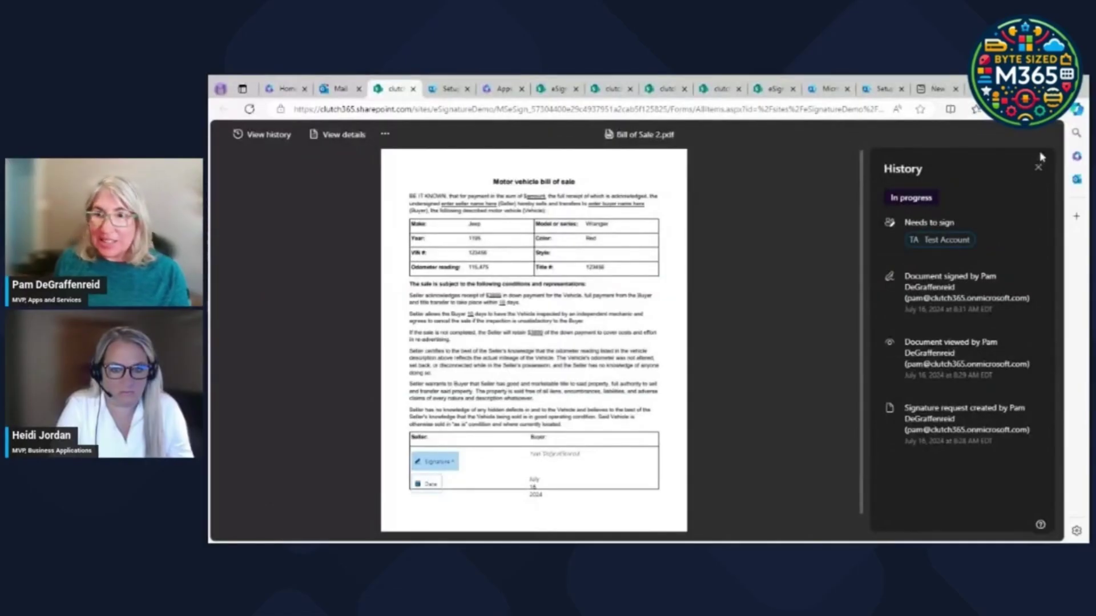
Reload Bill of Sale 2 and check its details and history now show Signed.
left_click(1038, 169)
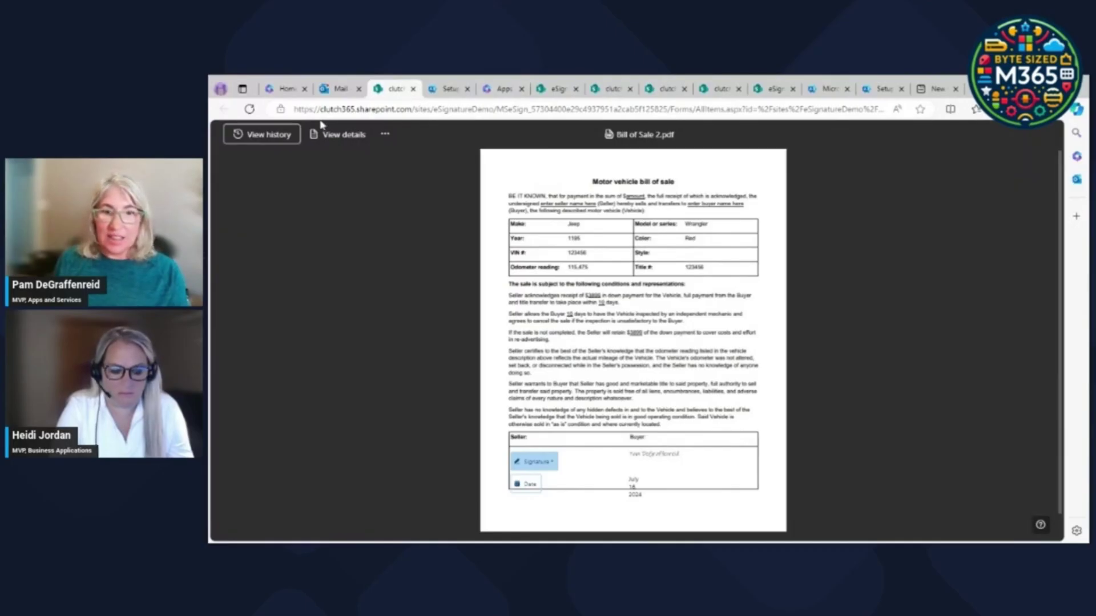
left_click(248, 108)
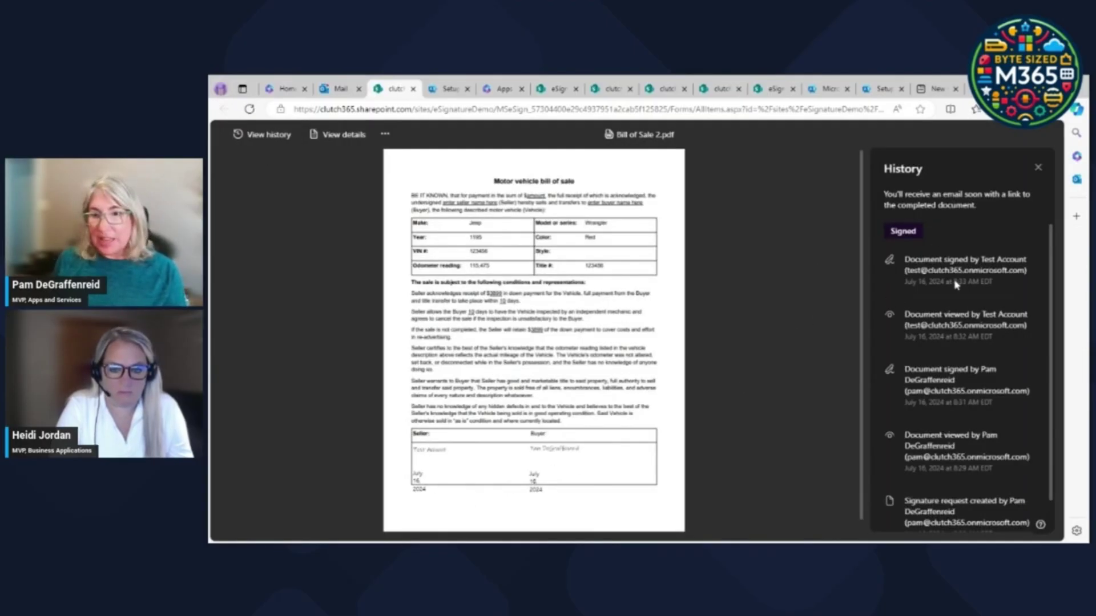
left_click(1038, 164)
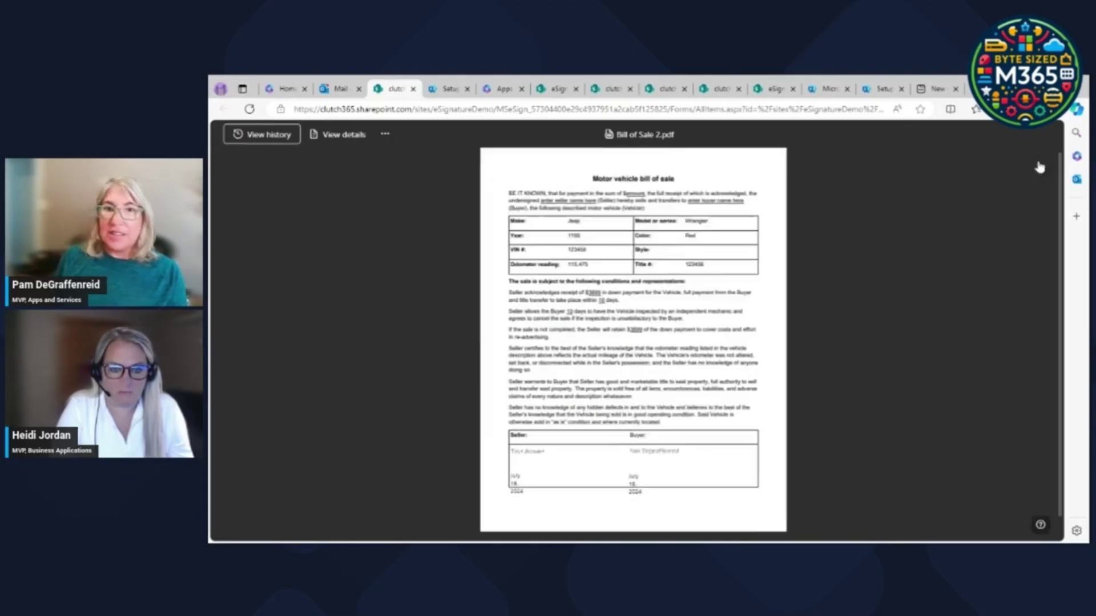
left_click(374, 136)
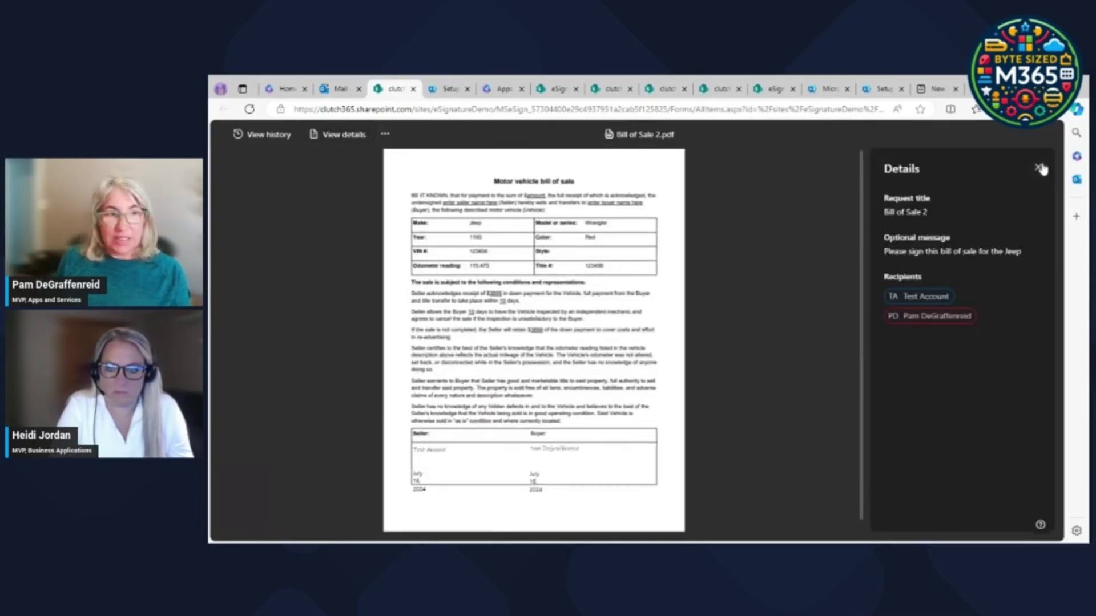
left_click(267, 135)
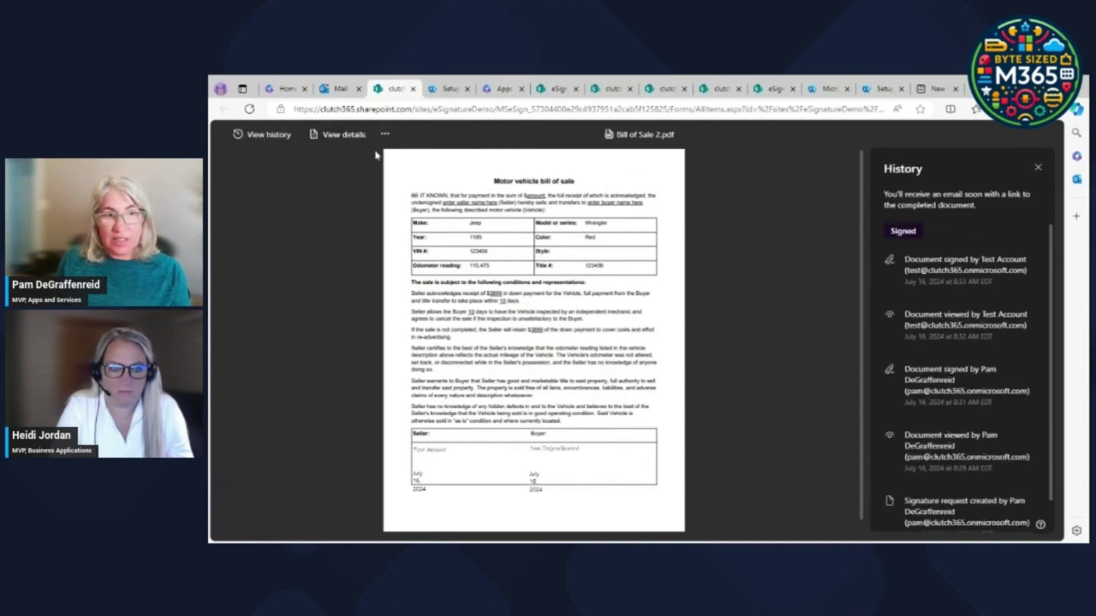
left_click(385, 135)
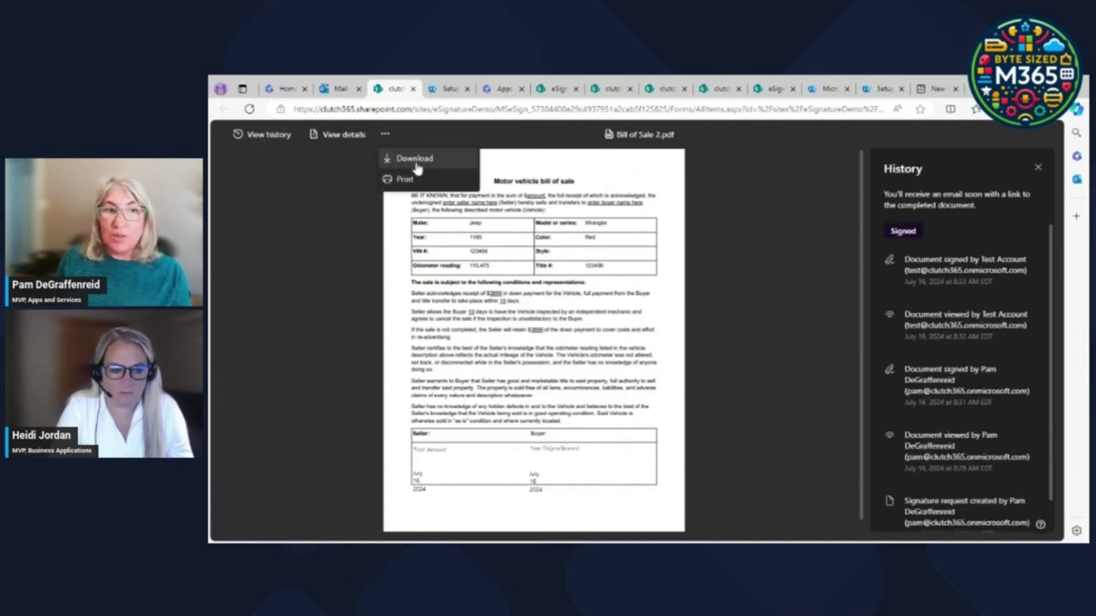
left_click(335, 91)
Read through the earlier Bill of Sale 2 signature notification emails in the sender's inbox.
left_click(465, 296)
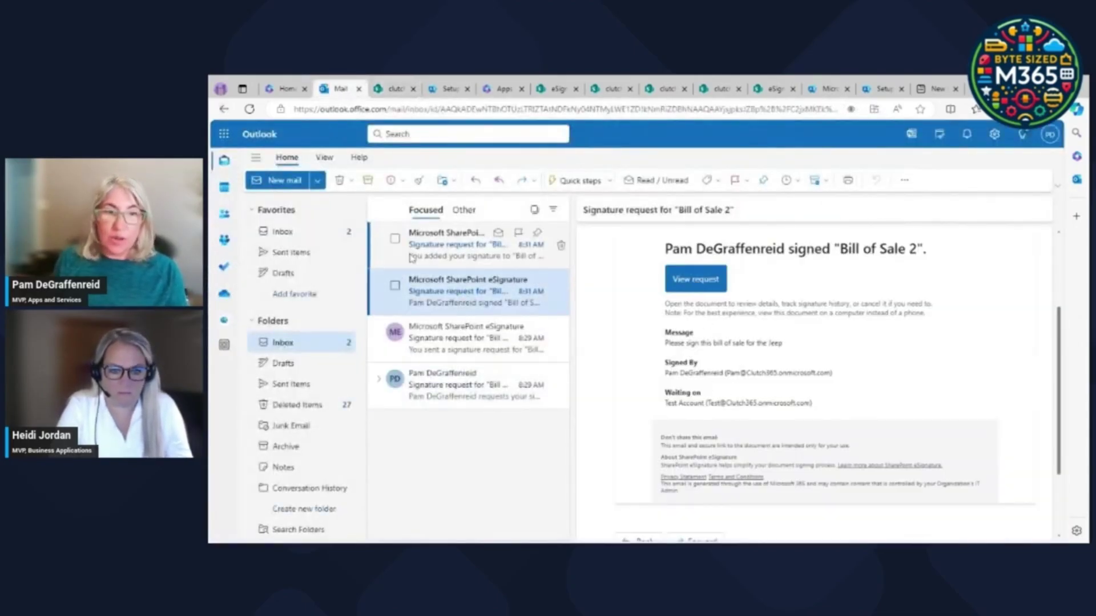
left_click(460, 254)
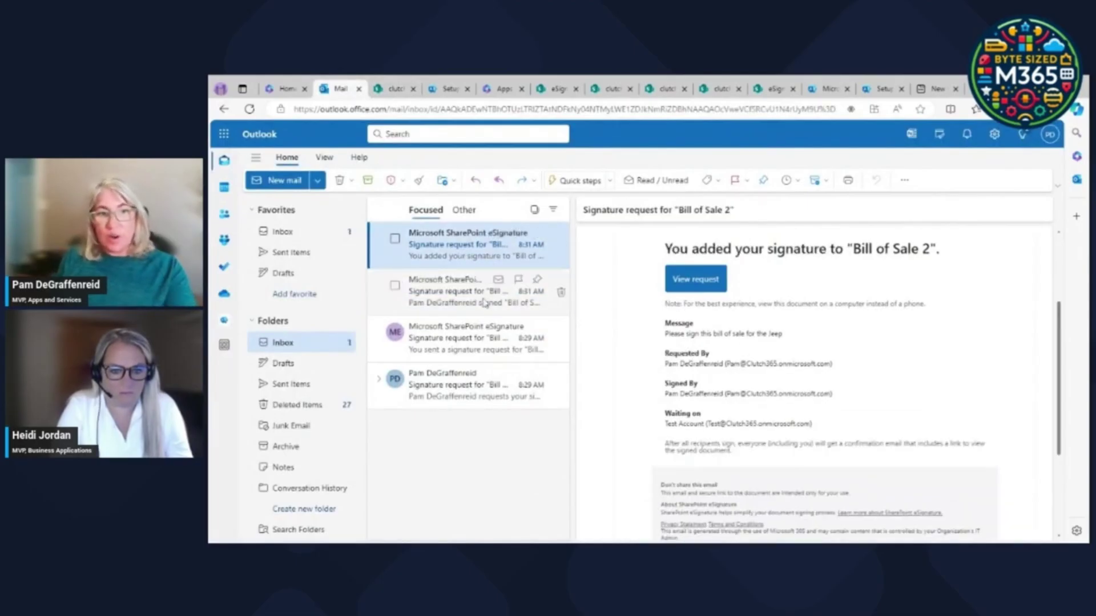
left_click(454, 297)
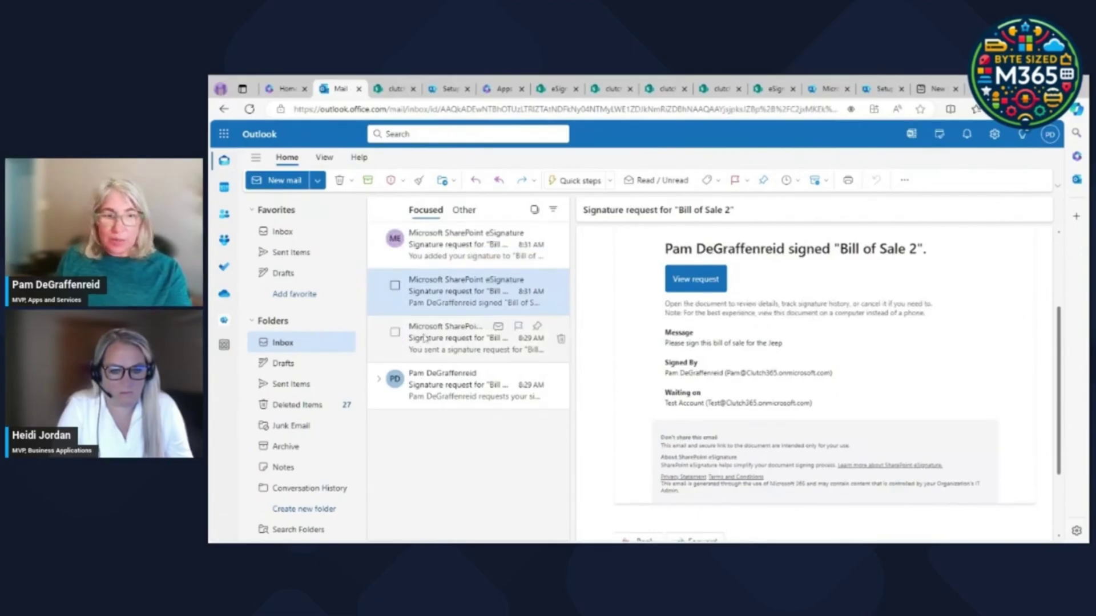
left_click(451, 338)
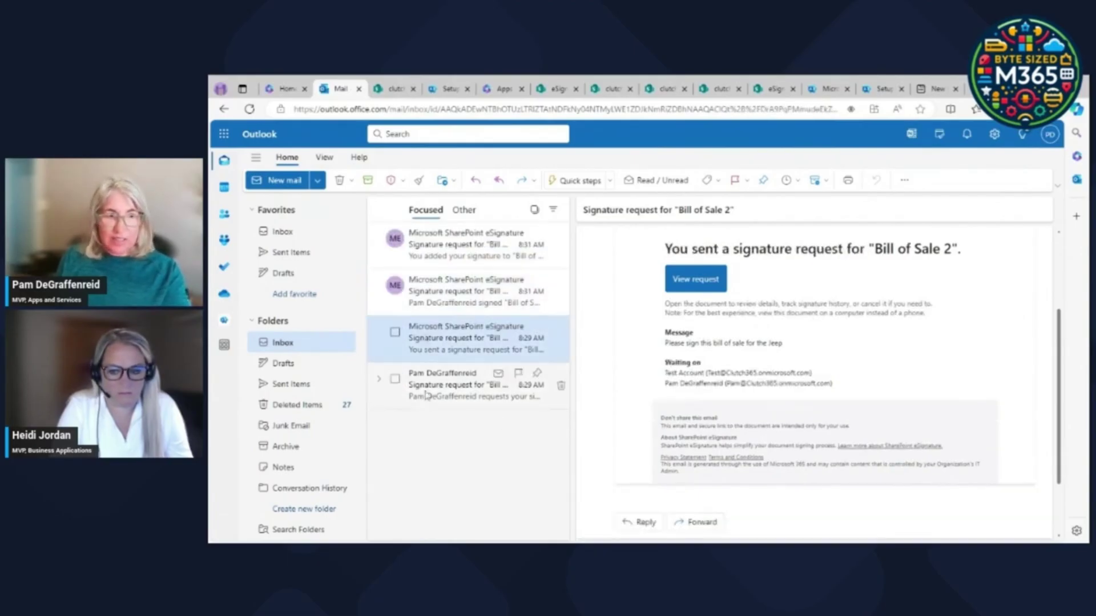
left_click(457, 400)
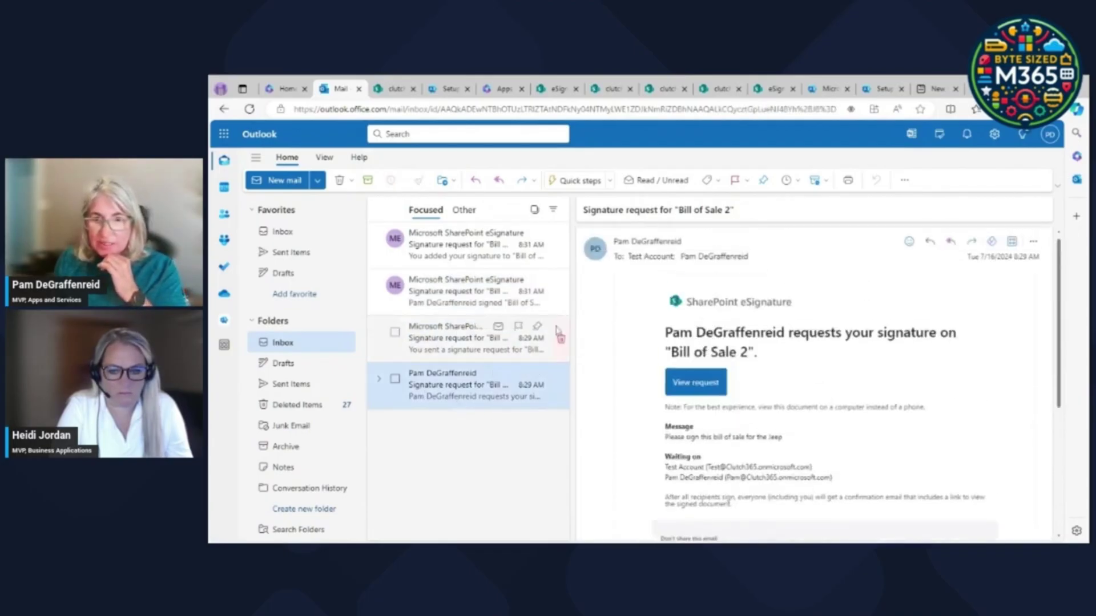
Check the Other inbox, then open the 'signature request is complete' email.
left_click(464, 210)
left_click(423, 212)
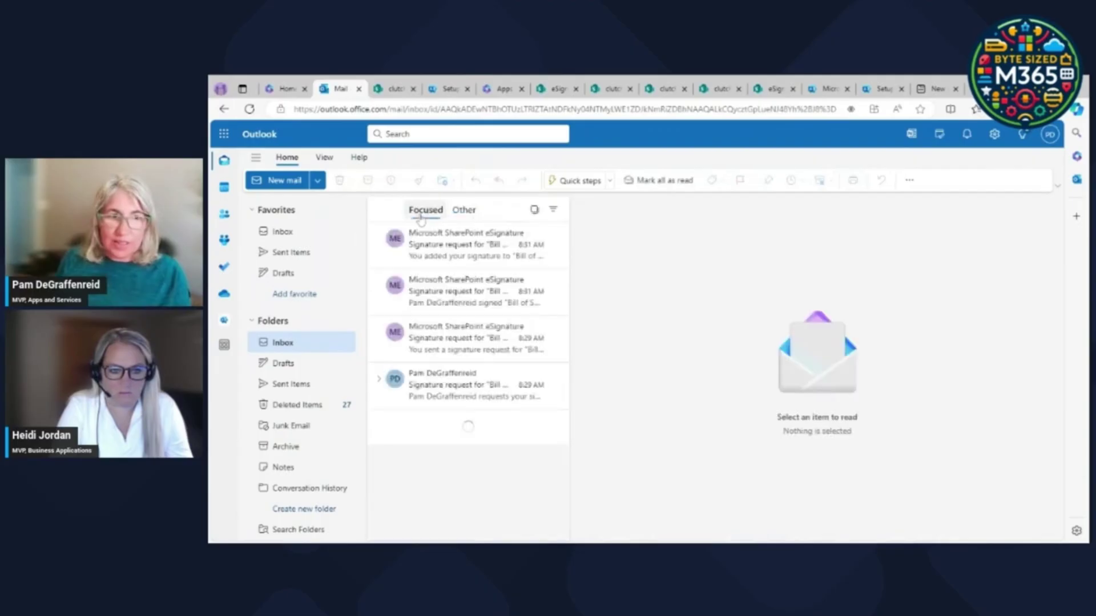
left_click(460, 249)
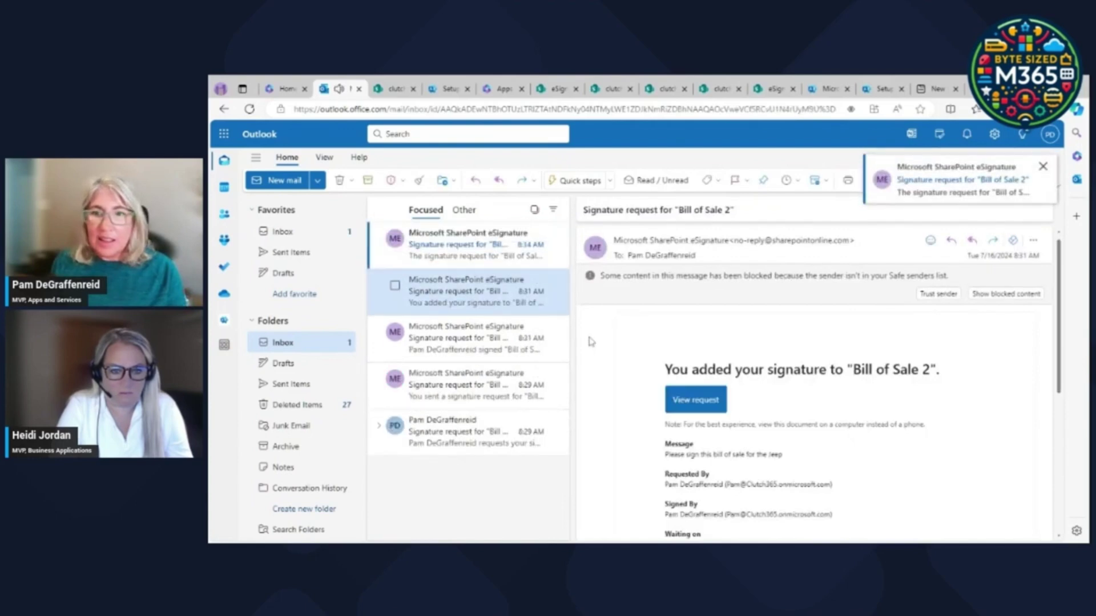
left_click(456, 246)
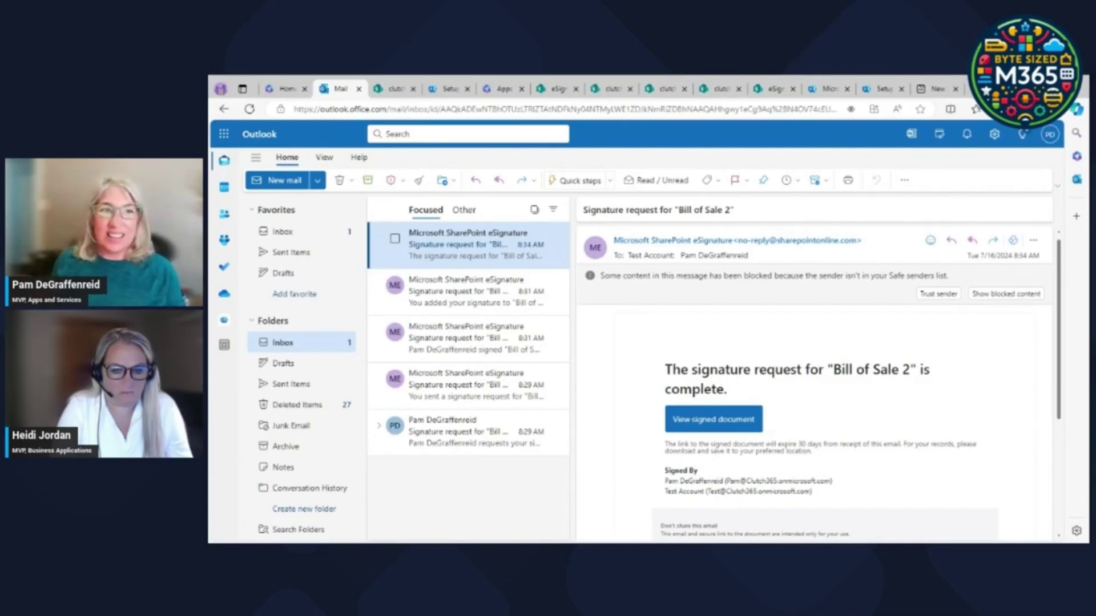
left_click(391, 90)
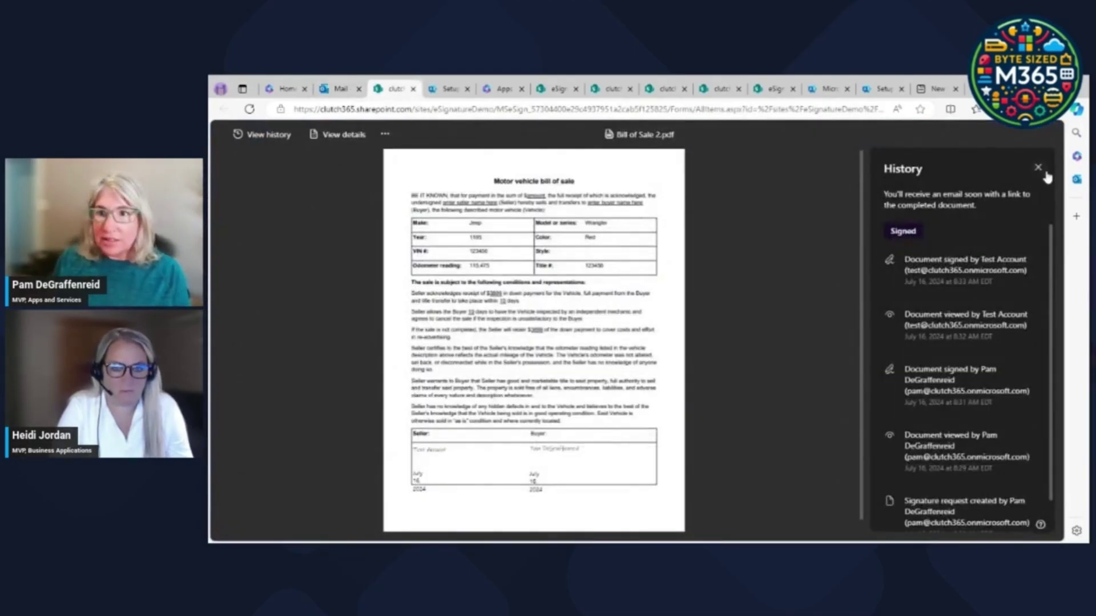
Close the History panel, the 'Signature request sent' dialog and the signed PDF viewer.
left_click(1037, 167)
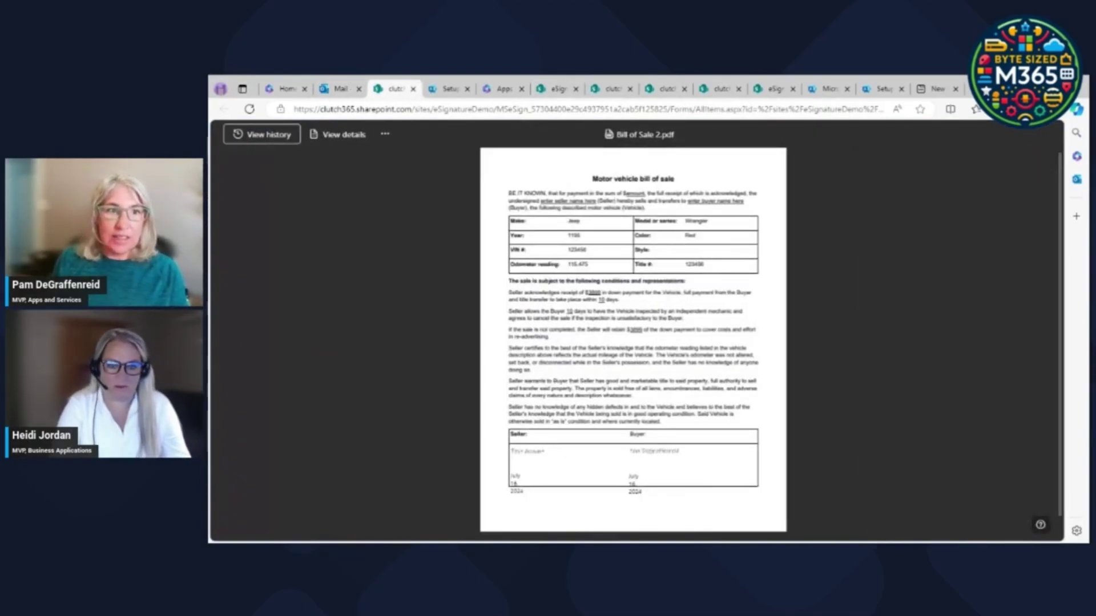
left_click(552, 94)
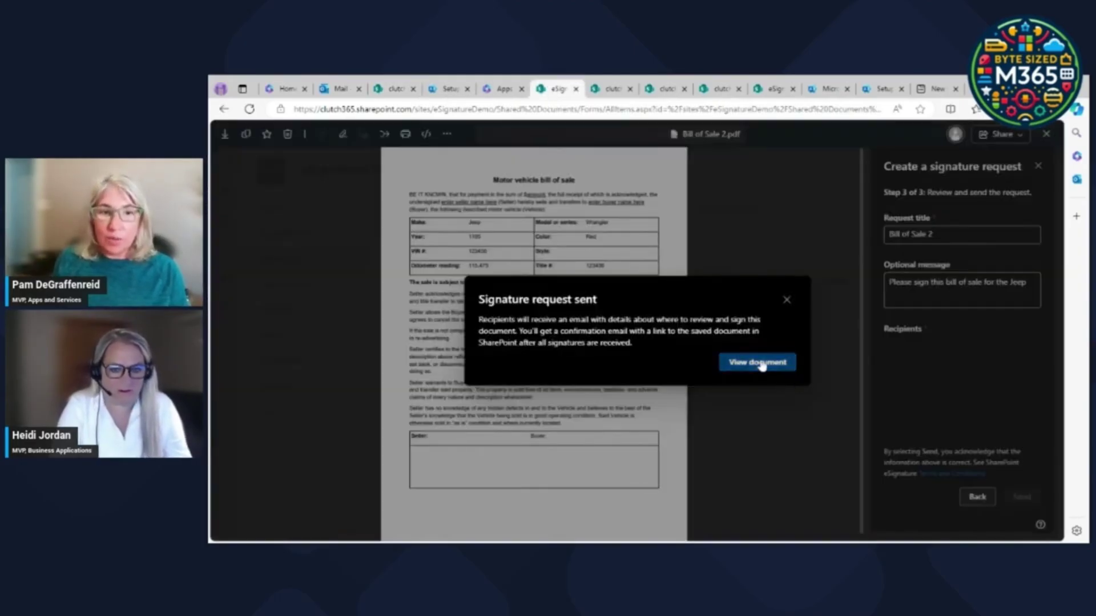
left_click(761, 363)
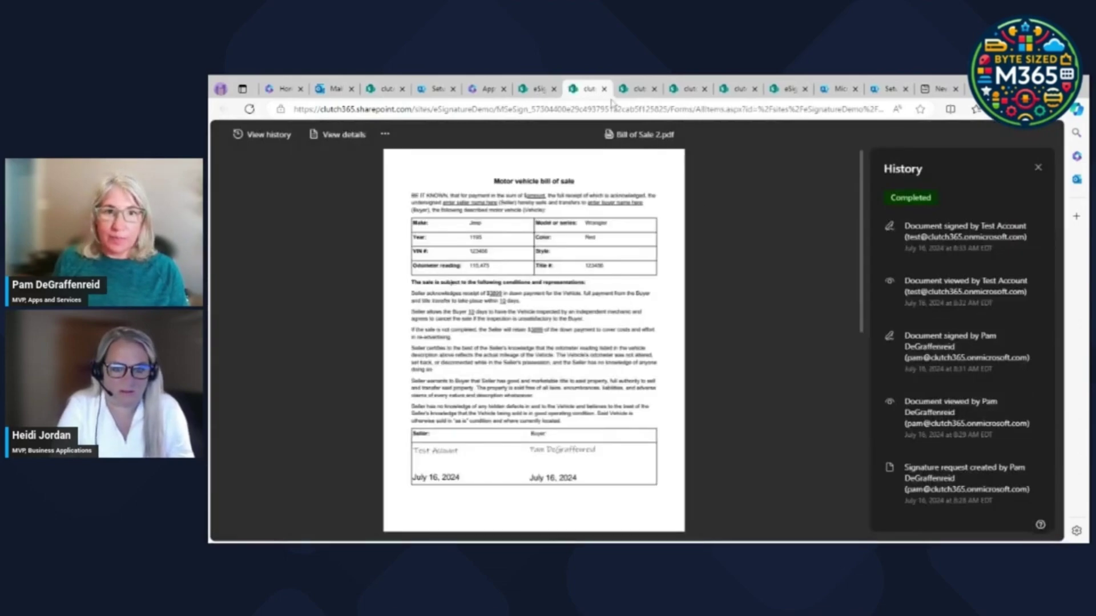
left_click(534, 93)
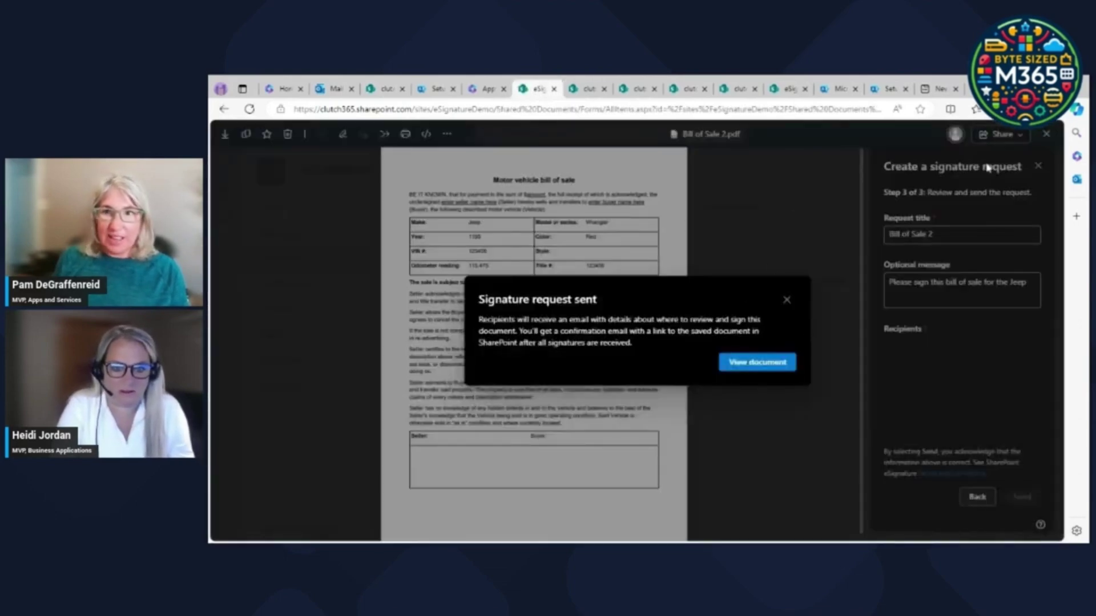
left_click(762, 364)
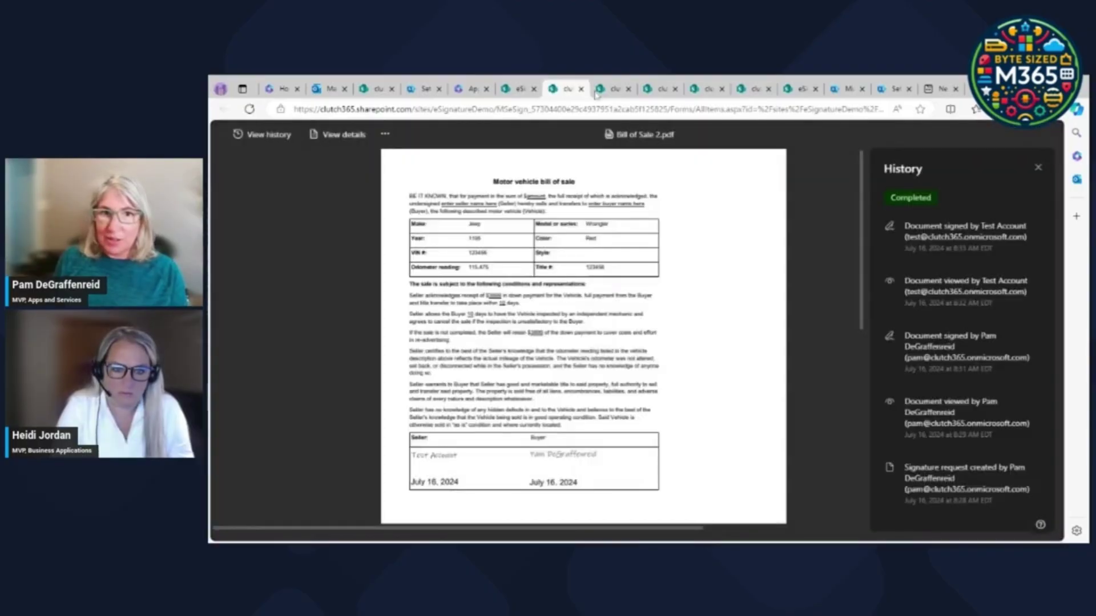
left_click(1039, 169)
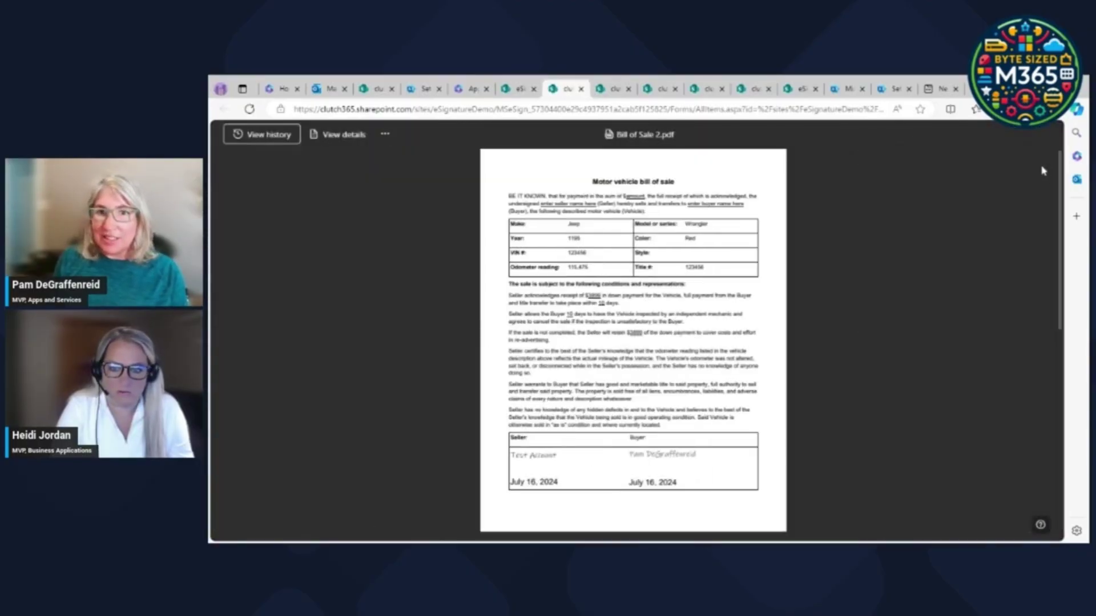
left_click(514, 90)
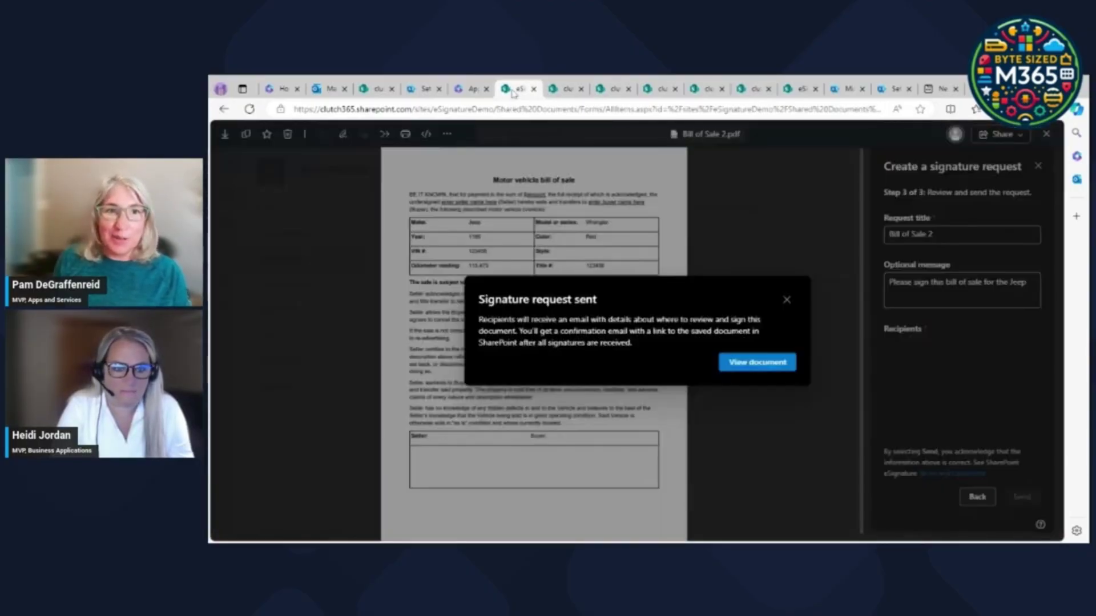
left_click(786, 302)
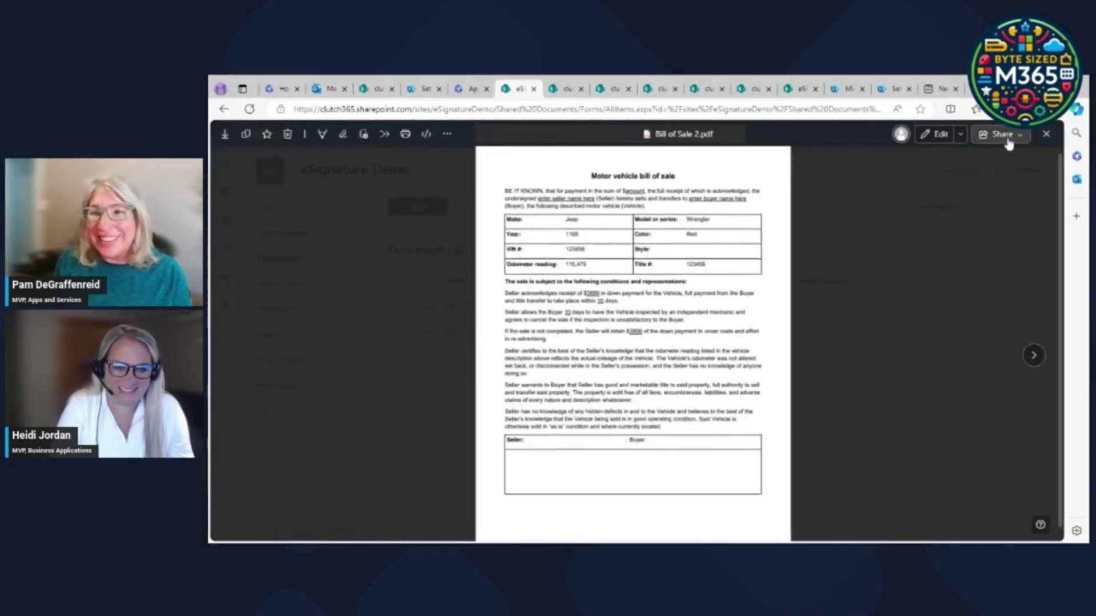
left_click(1046, 135)
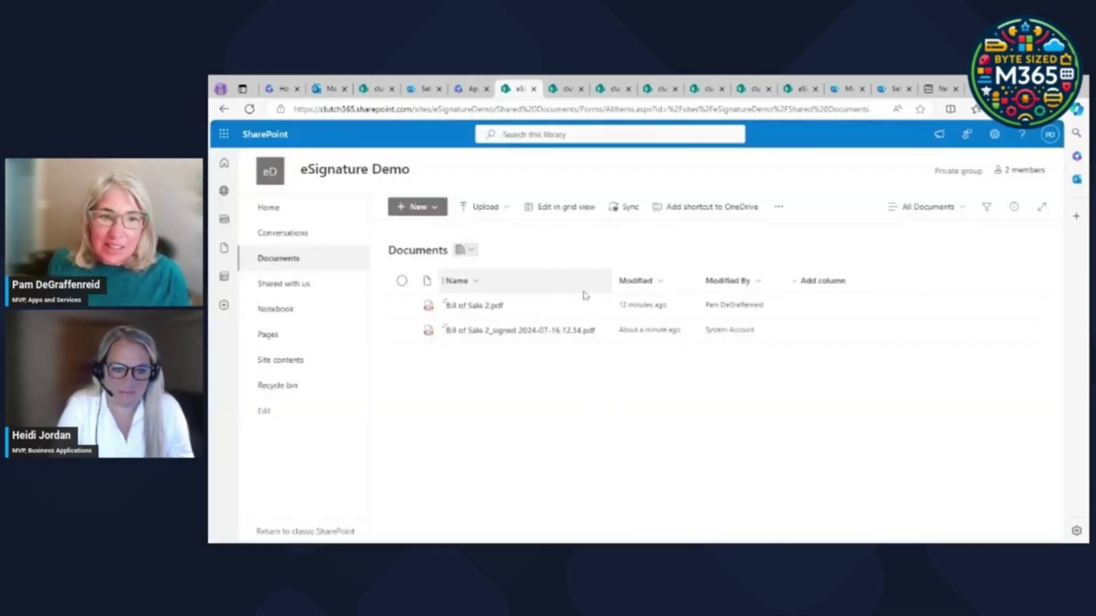
left_click(661, 285)
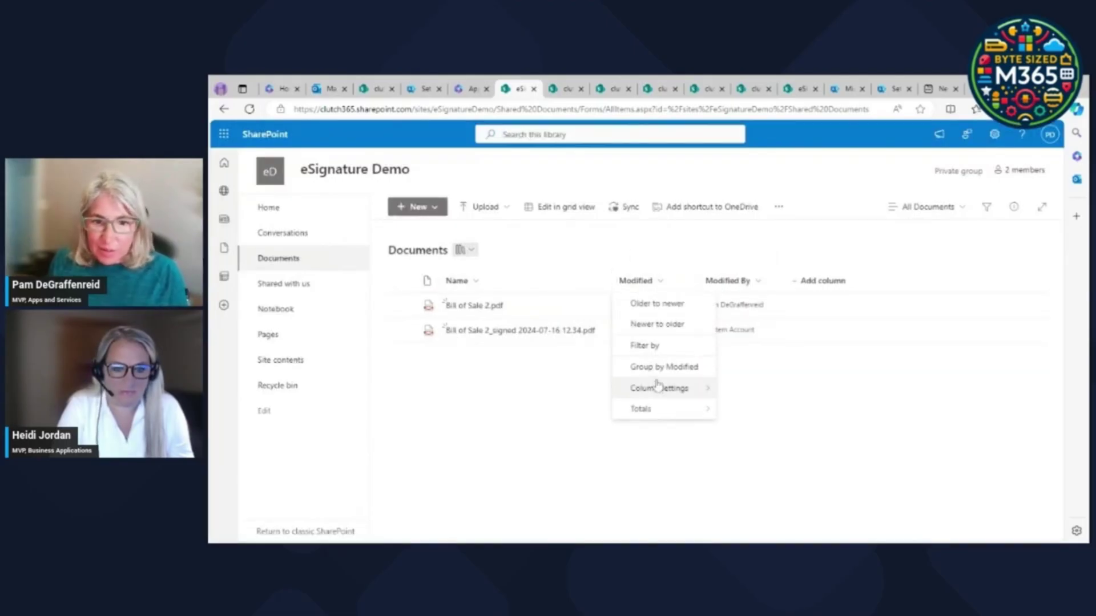
mouse_move(663, 390)
left_click(746, 505)
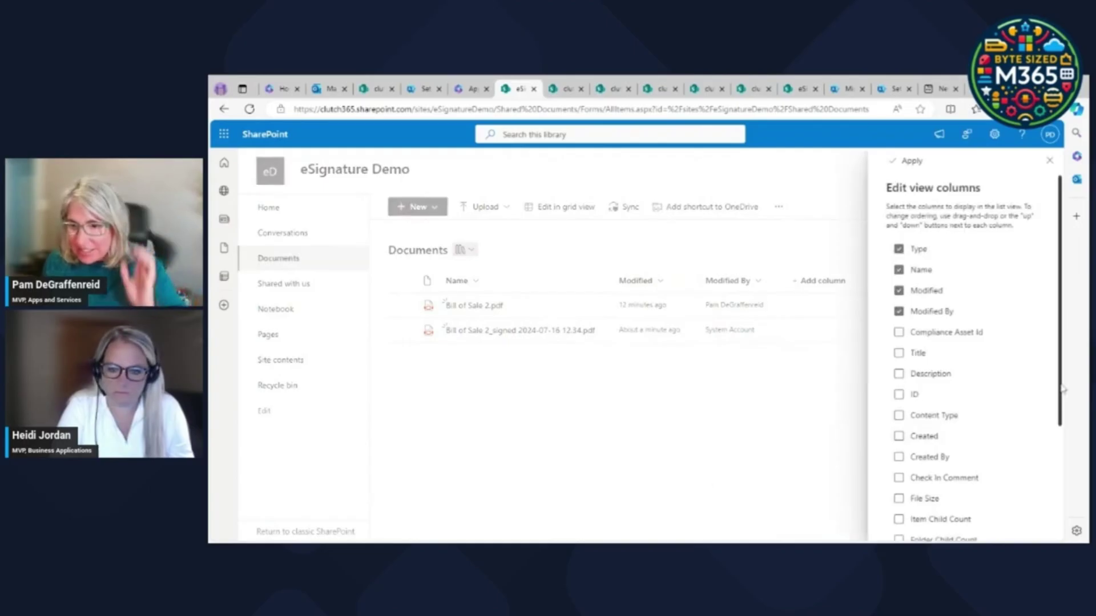
left_click_drag(1056, 390, 1055, 520)
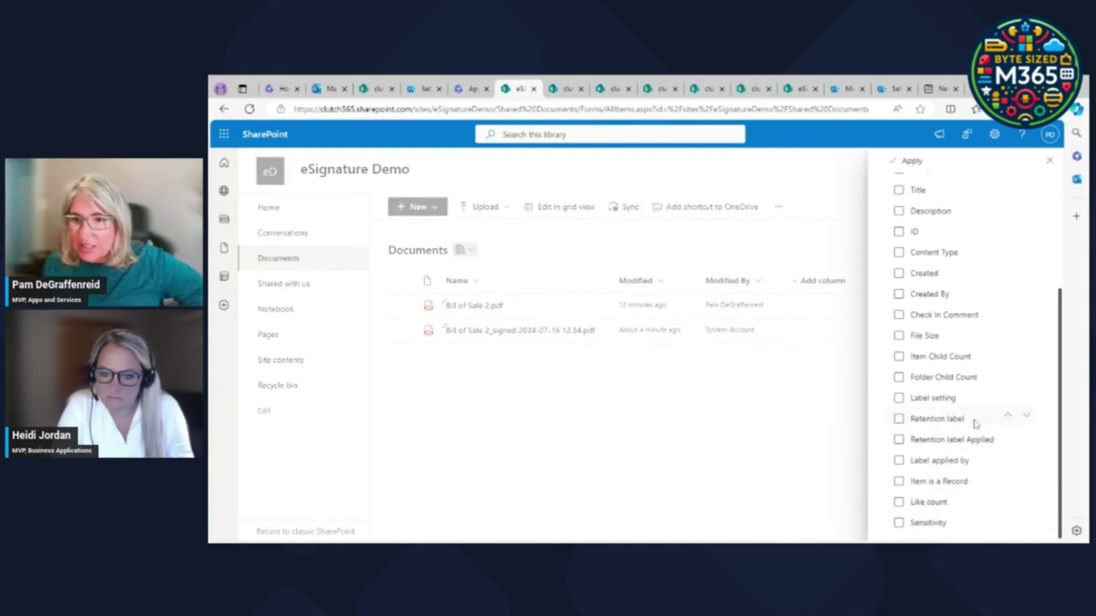
scroll(951, 376, "up", 3)
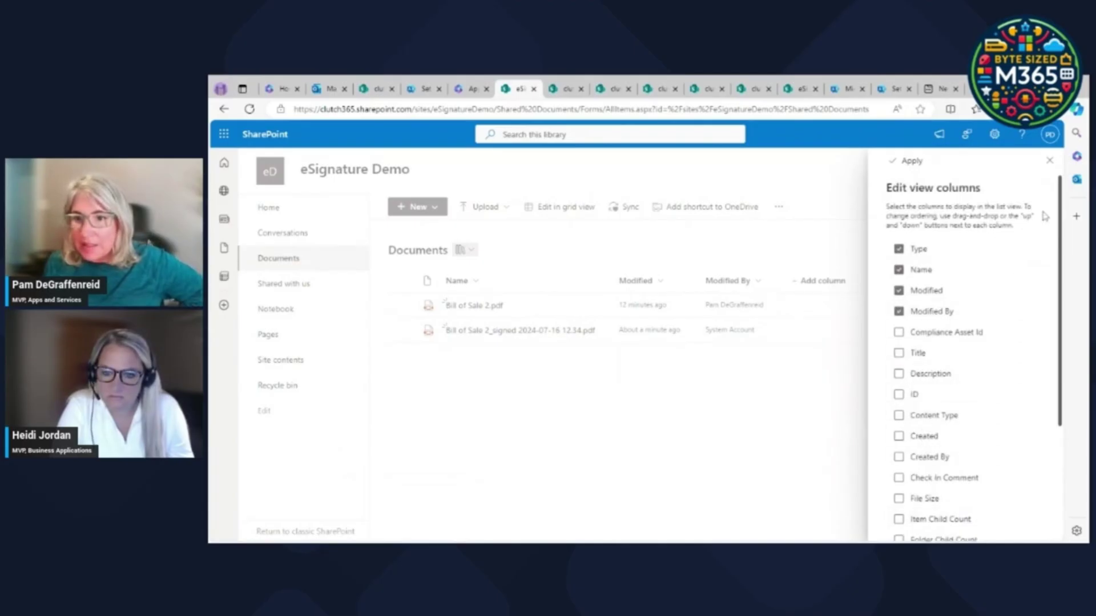
left_click(1050, 160)
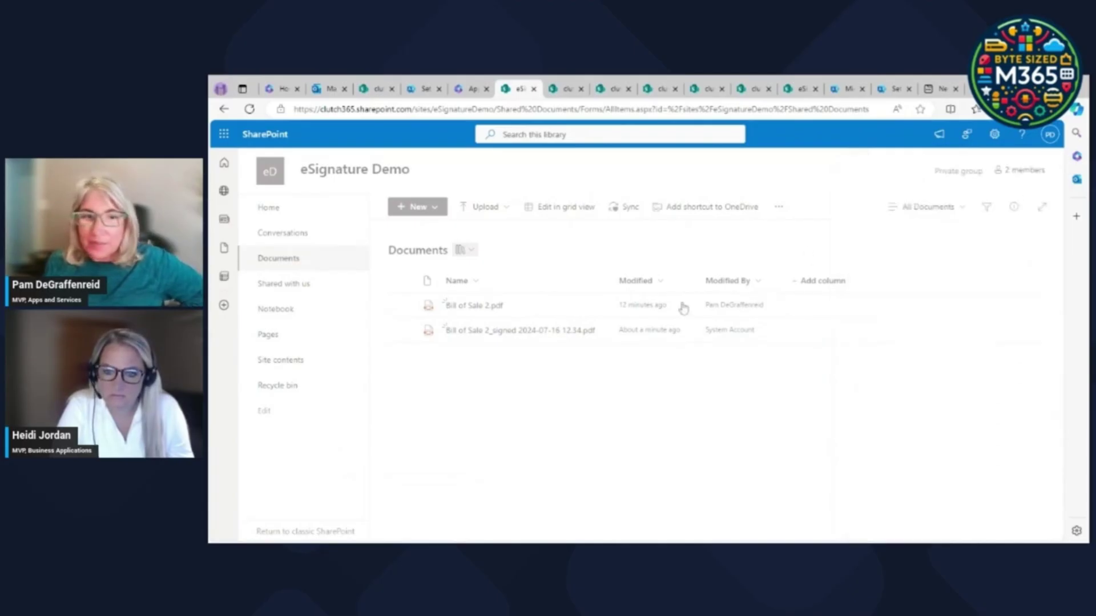
left_click(476, 306)
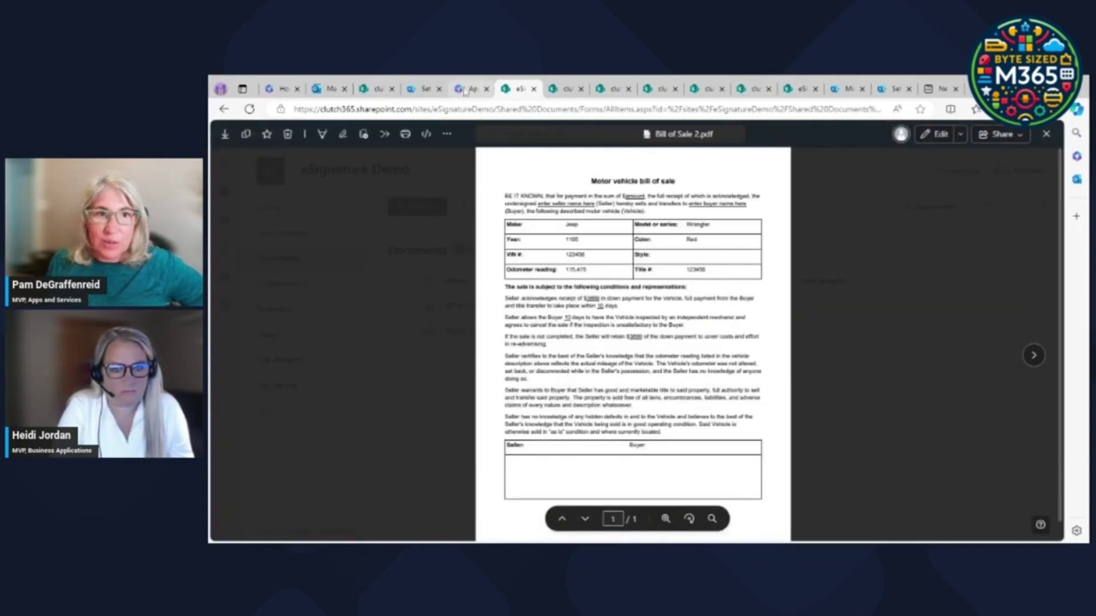
left_click(223, 109)
left_click(472, 335)
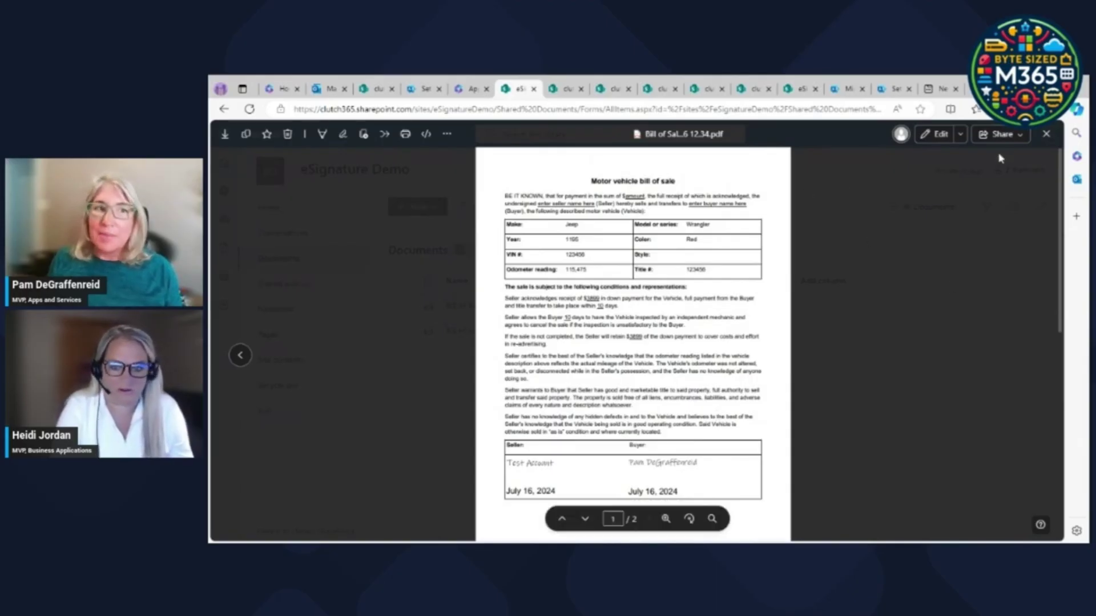
left_click(1047, 138)
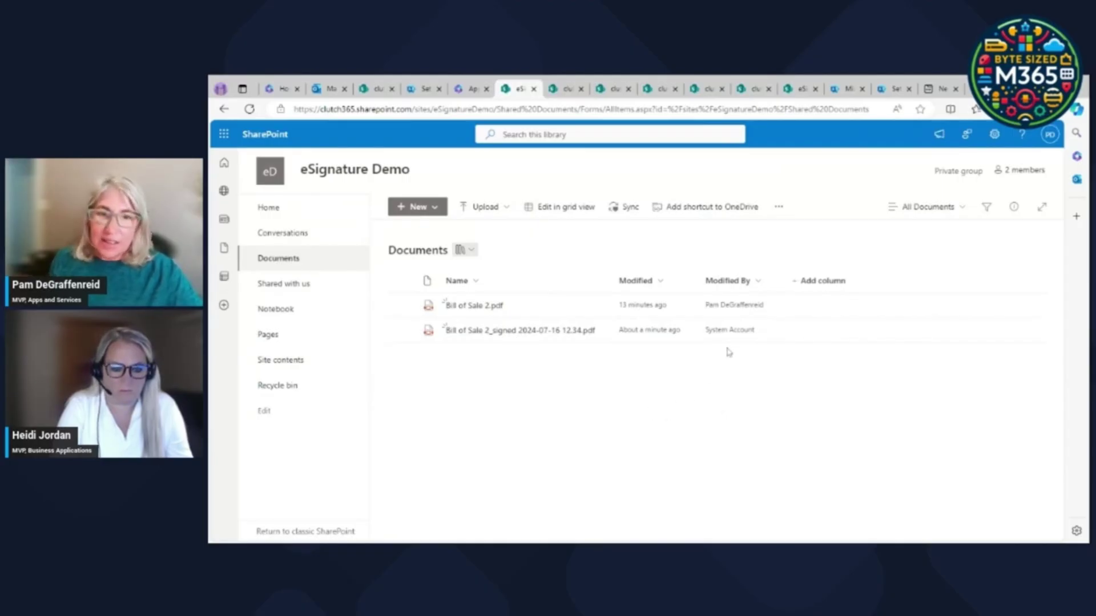
left_click(401, 334)
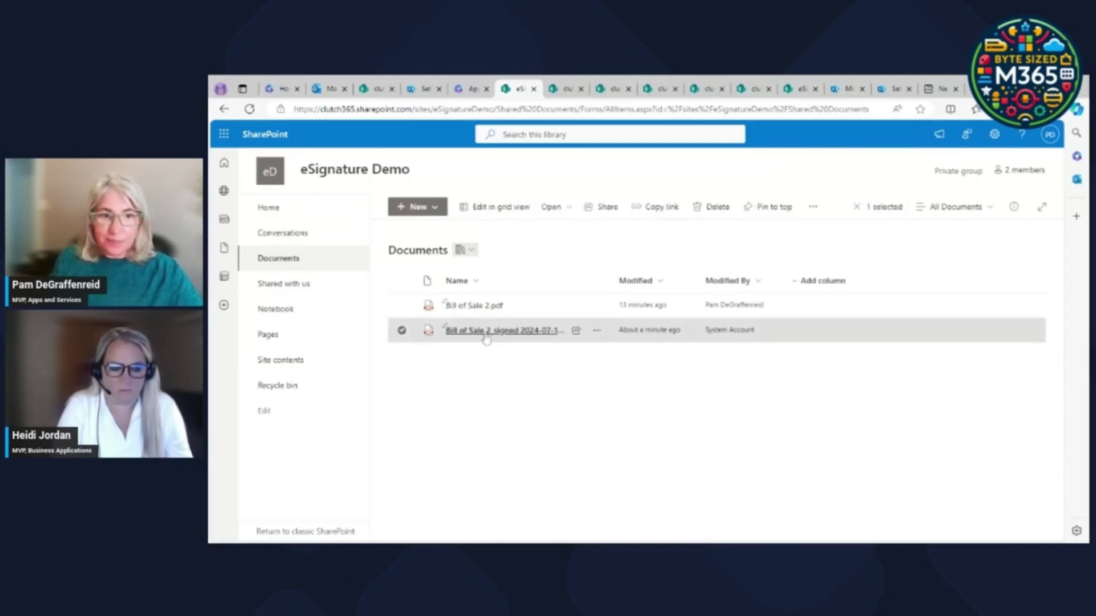
left_click(485, 332)
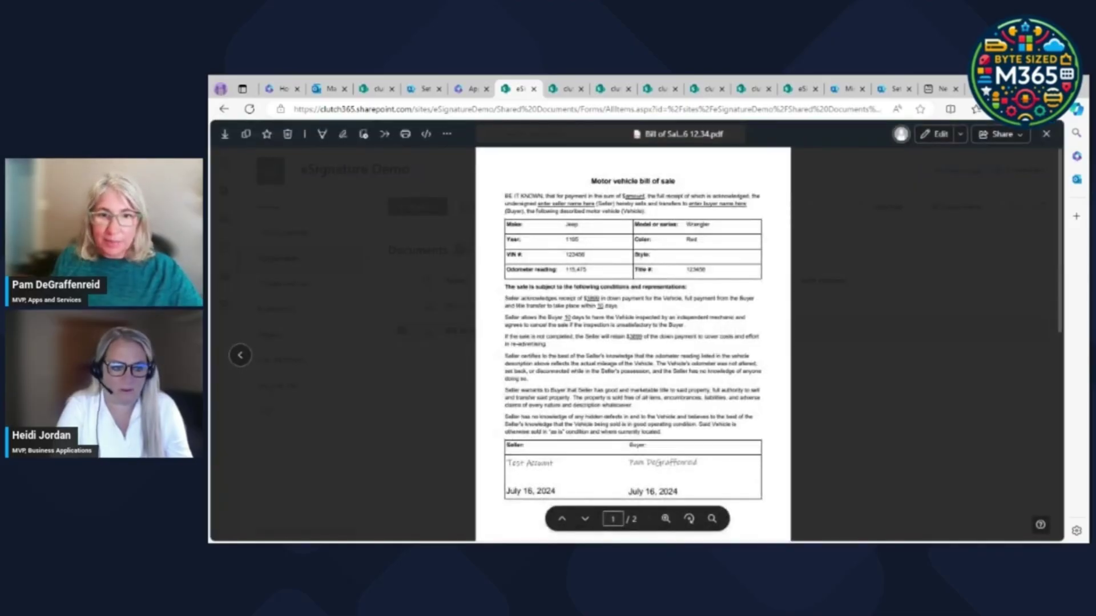
scroll(717, 406, "down", 6)
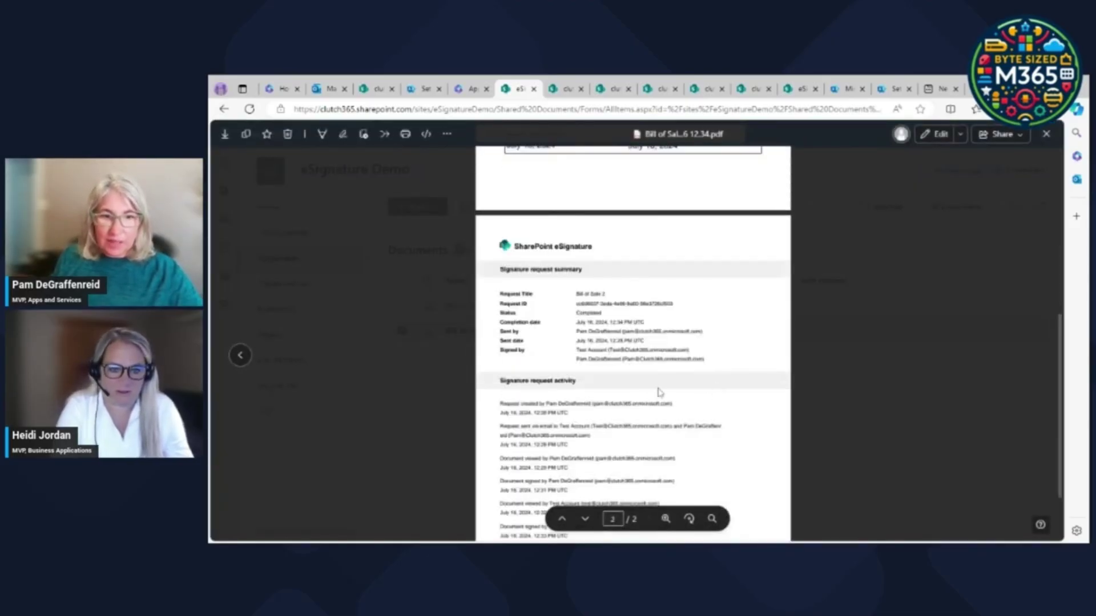
scroll(1056, 379, "down", 2)
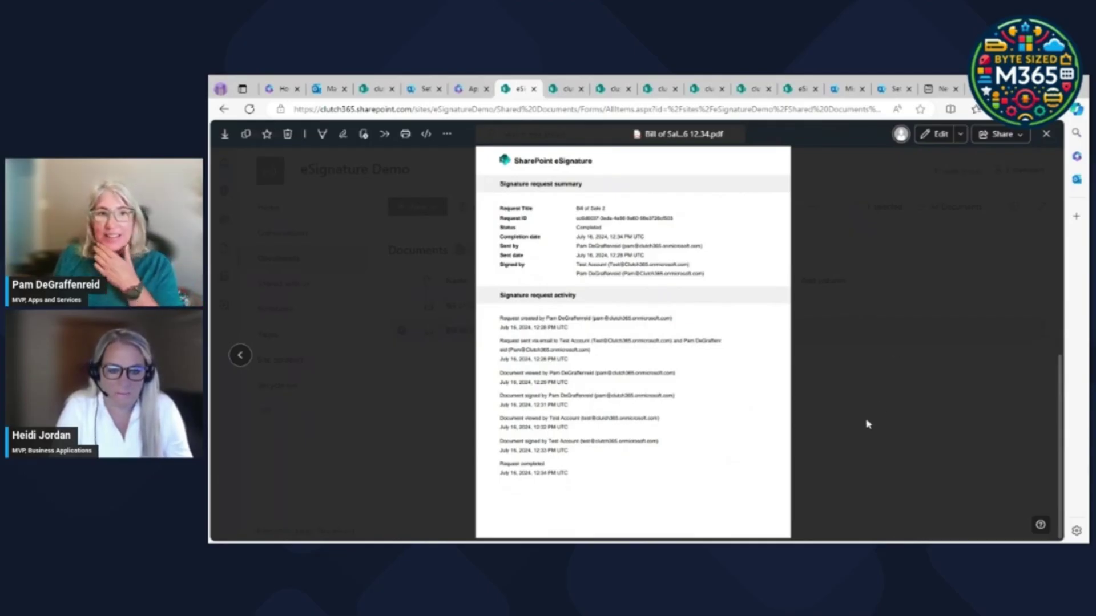
left_click(1052, 135)
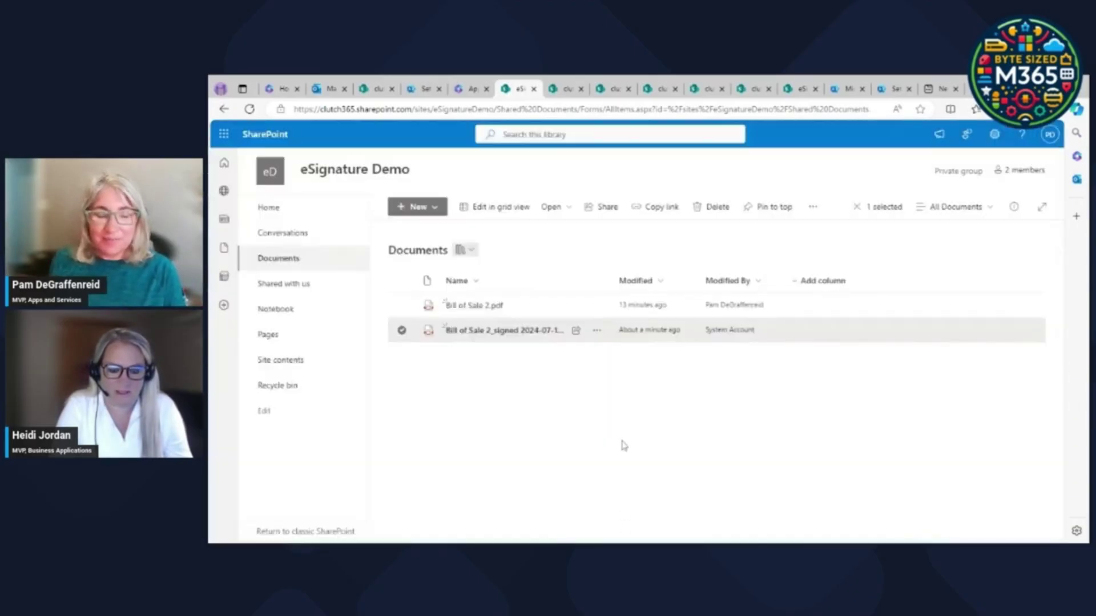
left_click(624, 445)
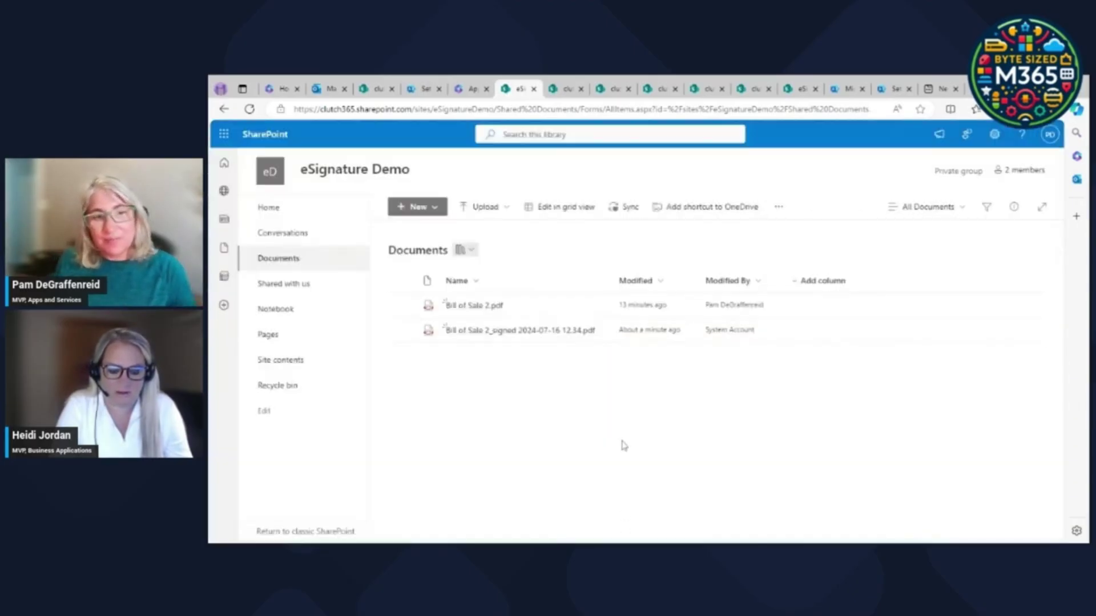